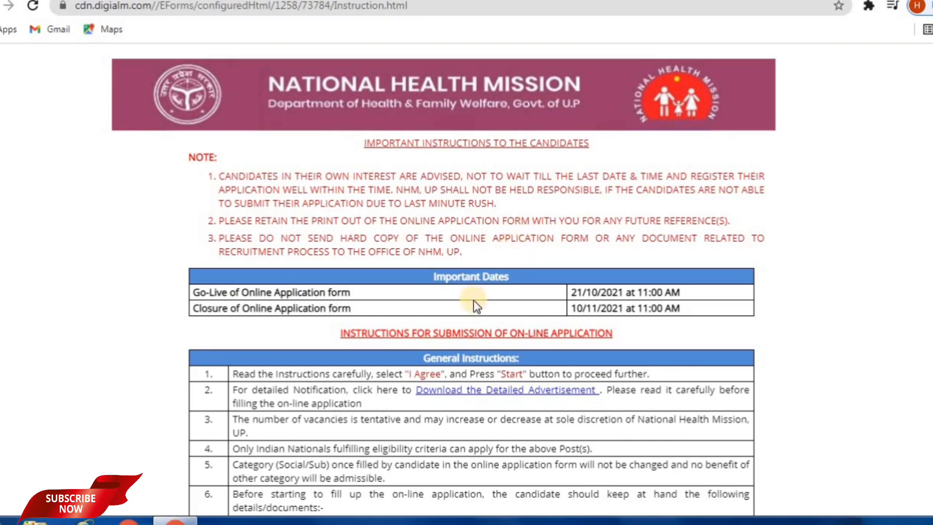
Read through the candidate instructions, tick I Agree, and proceed to registration.
scroll(451, 263, "down", 5)
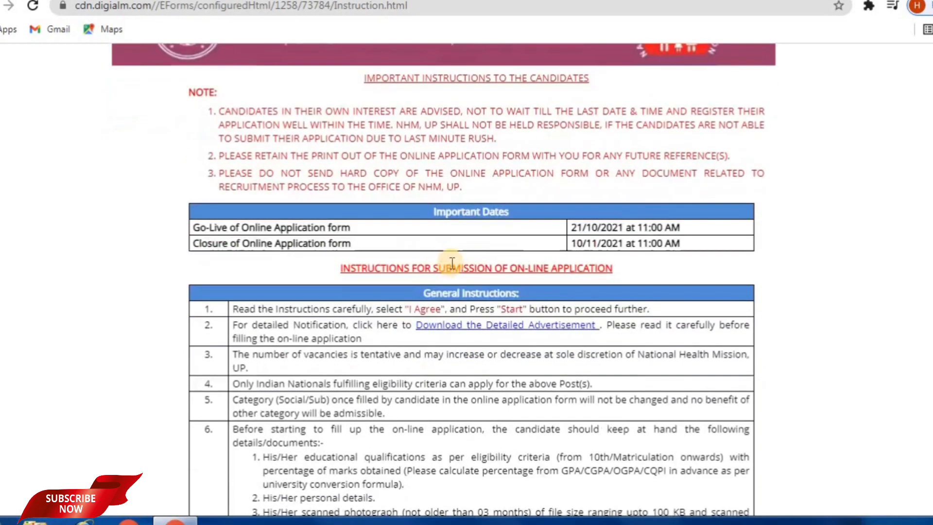
scroll(444, 273, "down", 17)
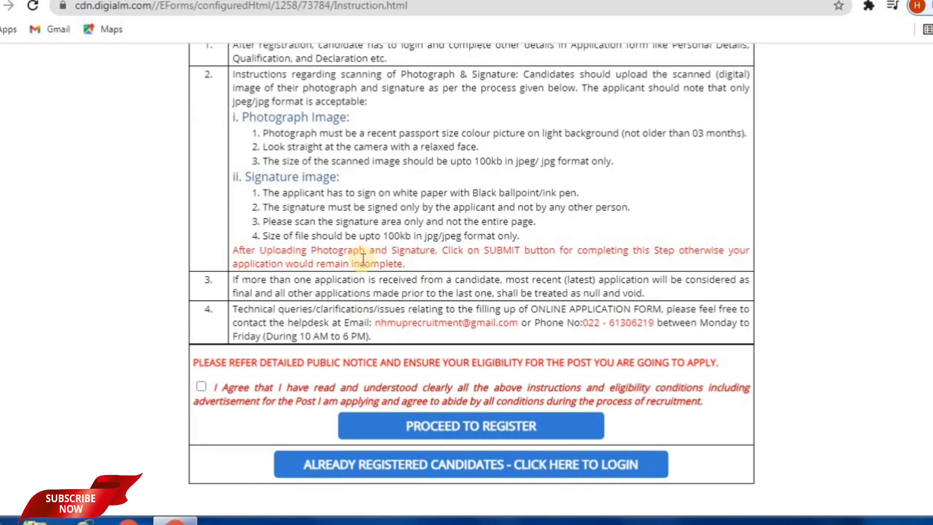
scroll(358, 266, "up", 15)
scroll(316, 225, "up", 3)
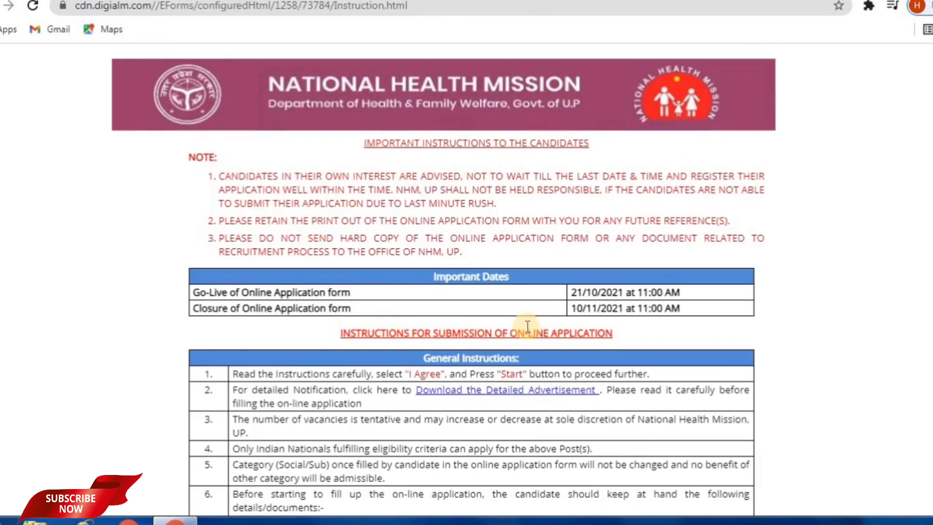
scroll(531, 327, "down", 2)
scroll(468, 313, "down", 5)
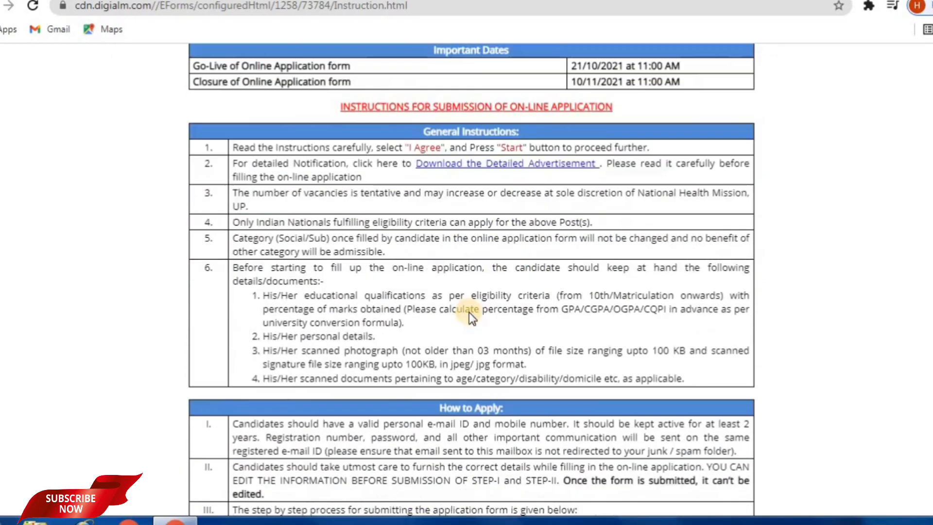
scroll(468, 314, "down", 6)
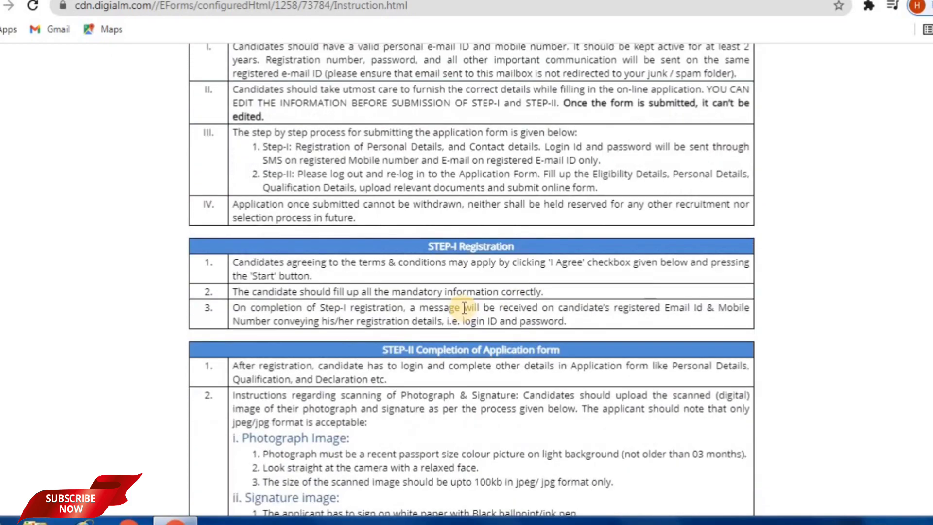
scroll(464, 308, "up", 6)
scroll(469, 301, "down", 10)
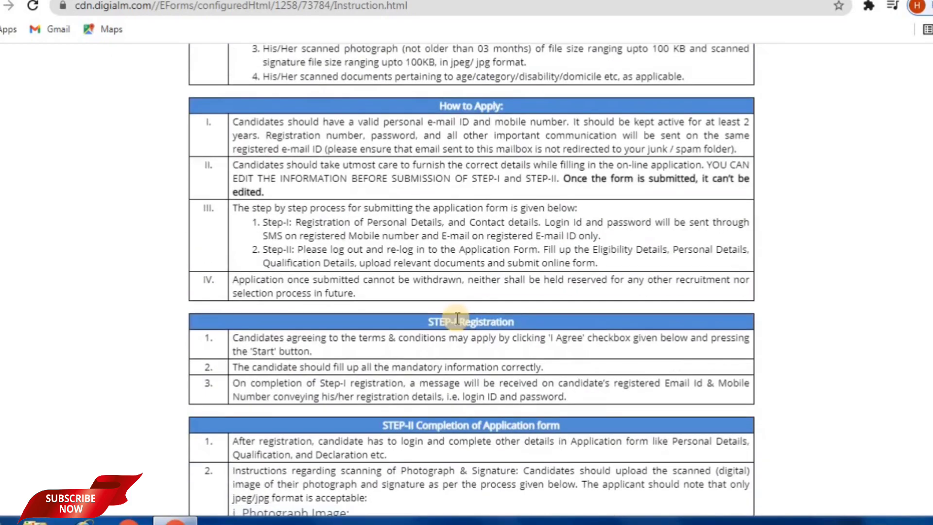
scroll(394, 353, "down", 2)
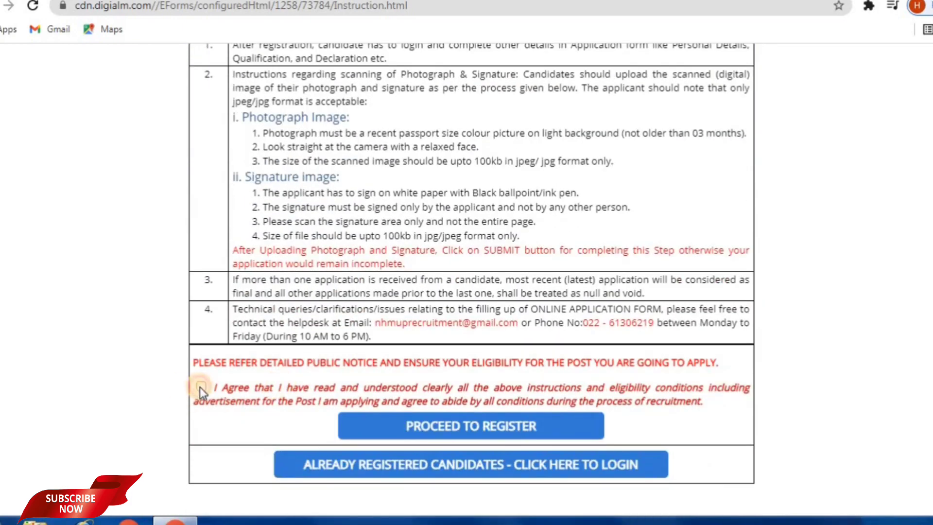
left_click(202, 386)
left_click(445, 428)
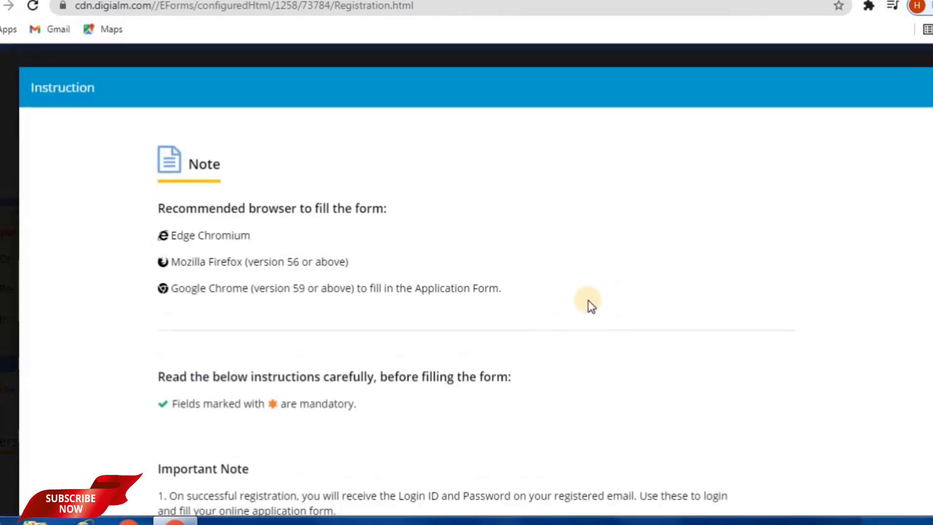
Dismiss the browser note and pick Maternal Health program and Staff Nurse post (Post Code 06).
scroll(339, 238, "down", 3)
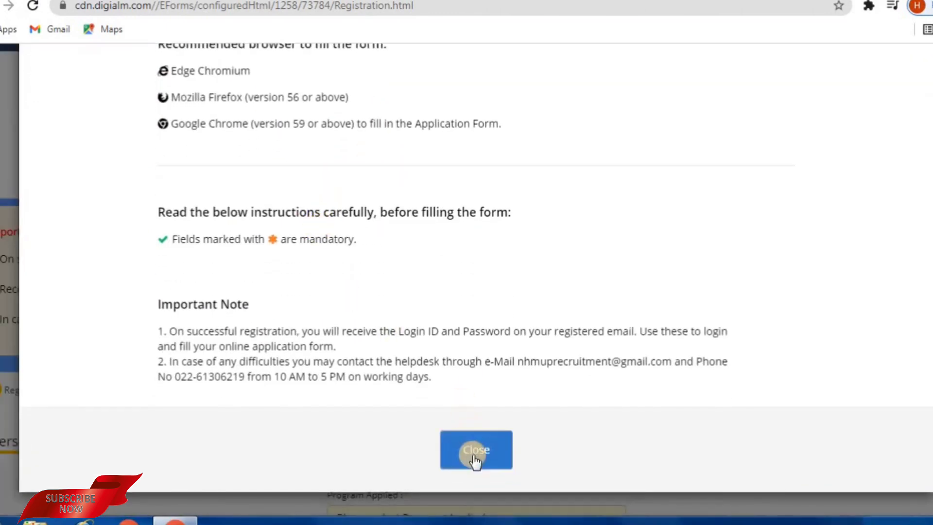
left_click(473, 456)
scroll(383, 349, "down", 5)
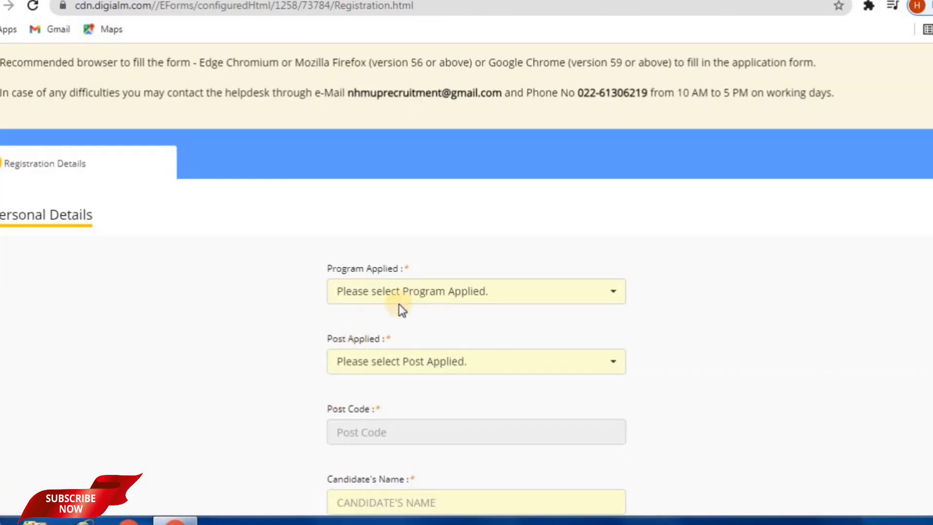
left_click(457, 297)
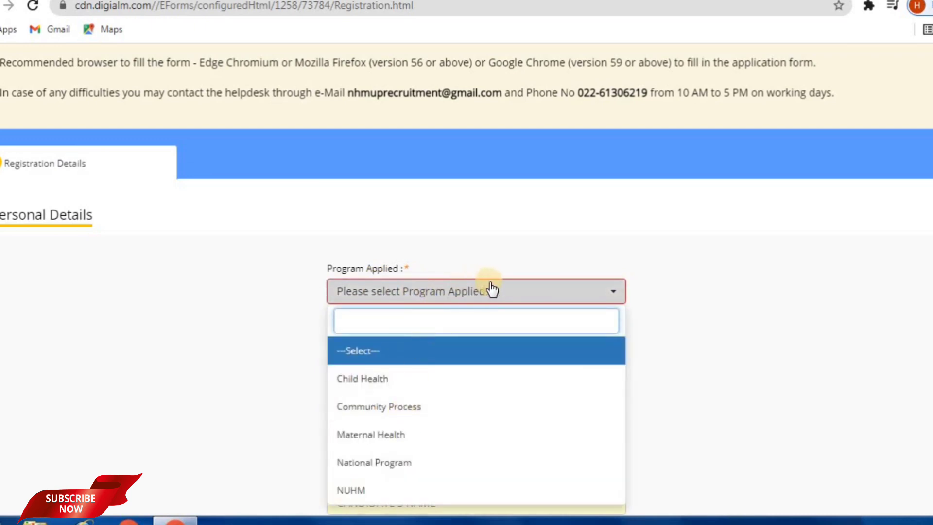
scroll(385, 140, "down", 5)
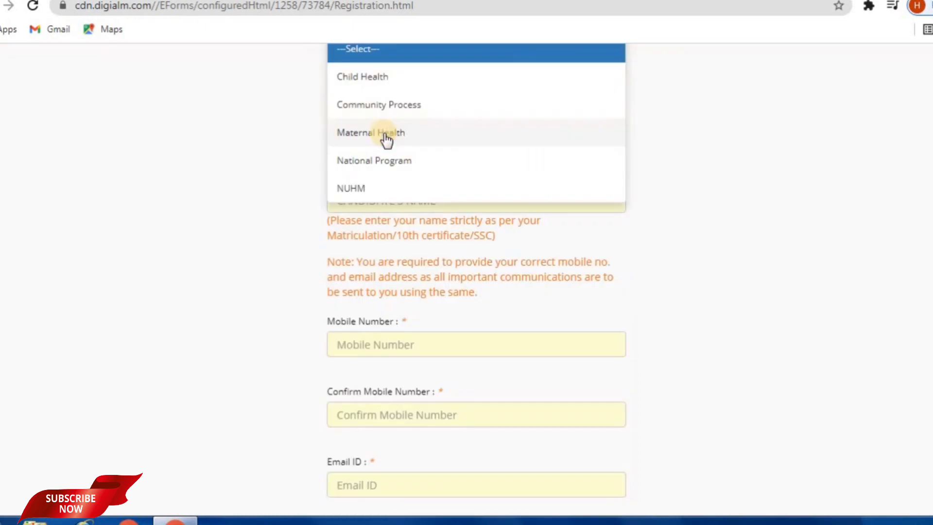
left_click(385, 138)
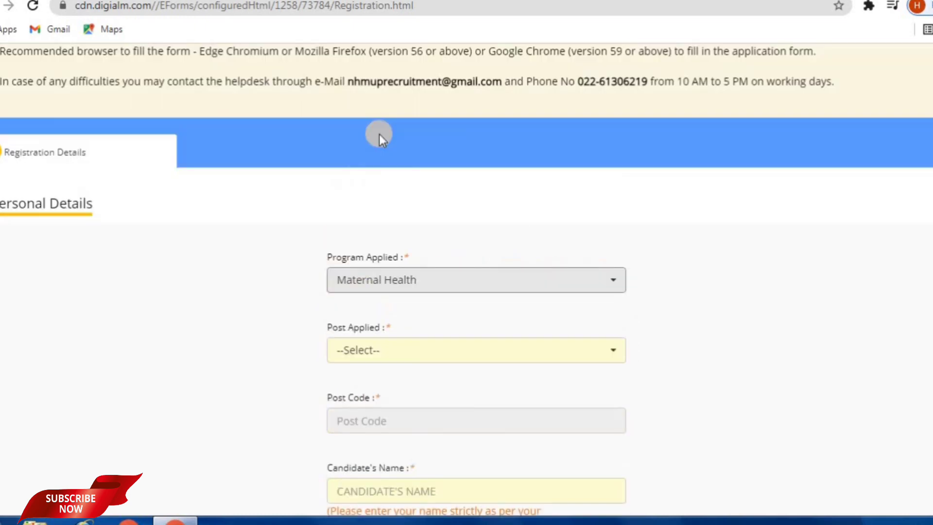
scroll(470, 233, "down", 1)
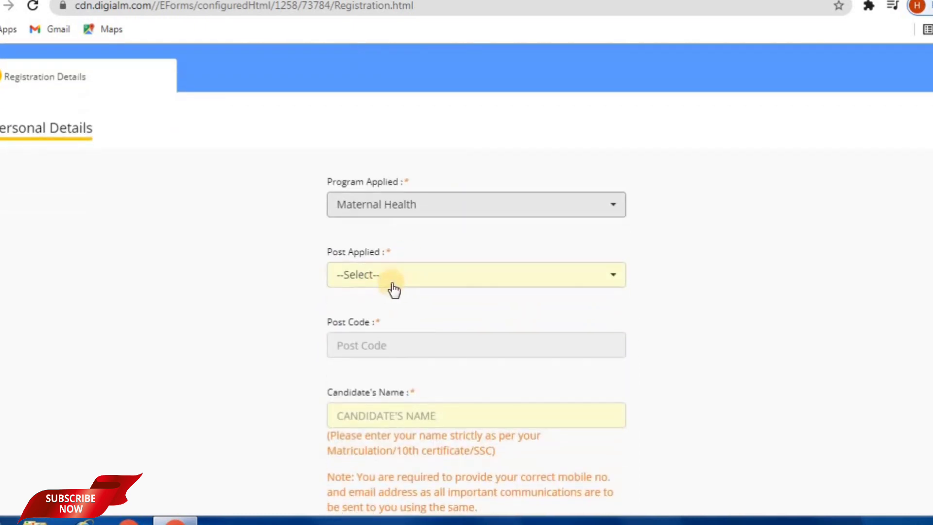
left_click(373, 278)
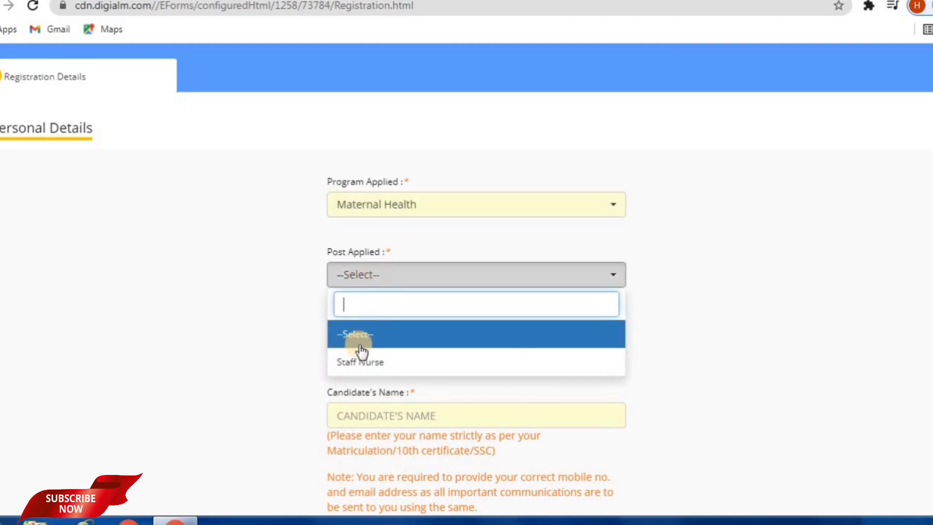
left_click(360, 363)
scroll(402, 317, "down", 2)
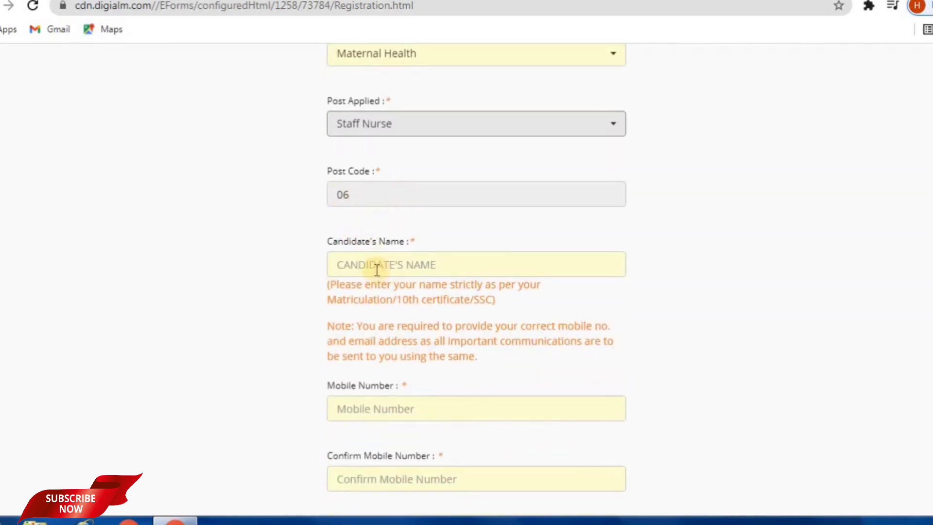
Enter the candidate's name and mobile number, then start confirming the mobile number.
left_click(405, 264)
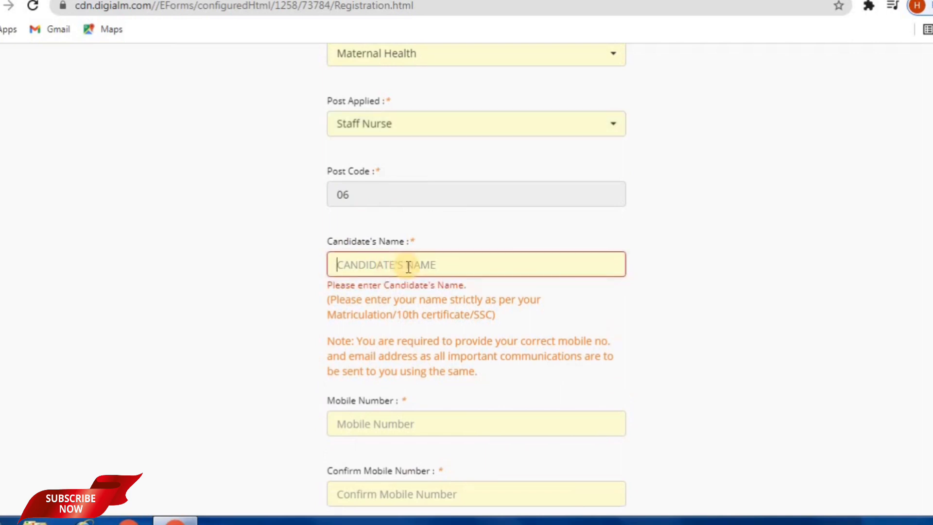
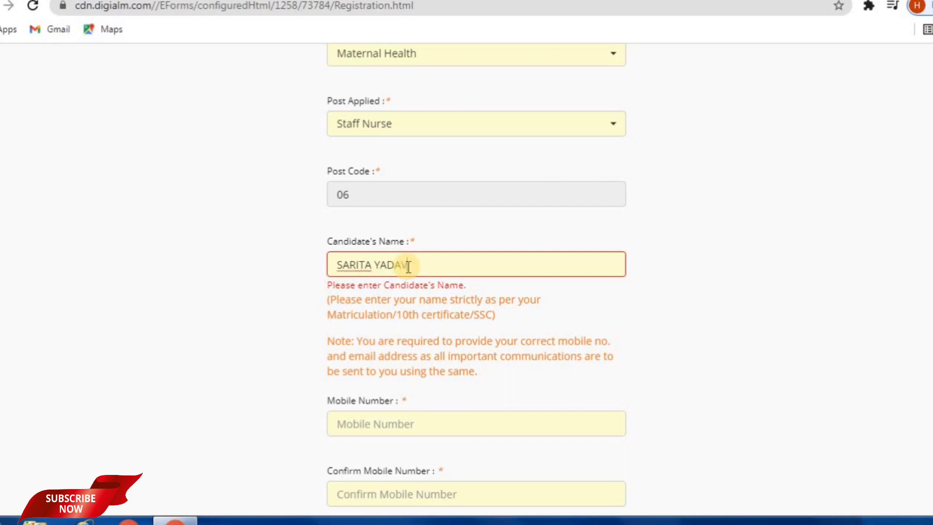
scroll(386, 332, "down", 3)
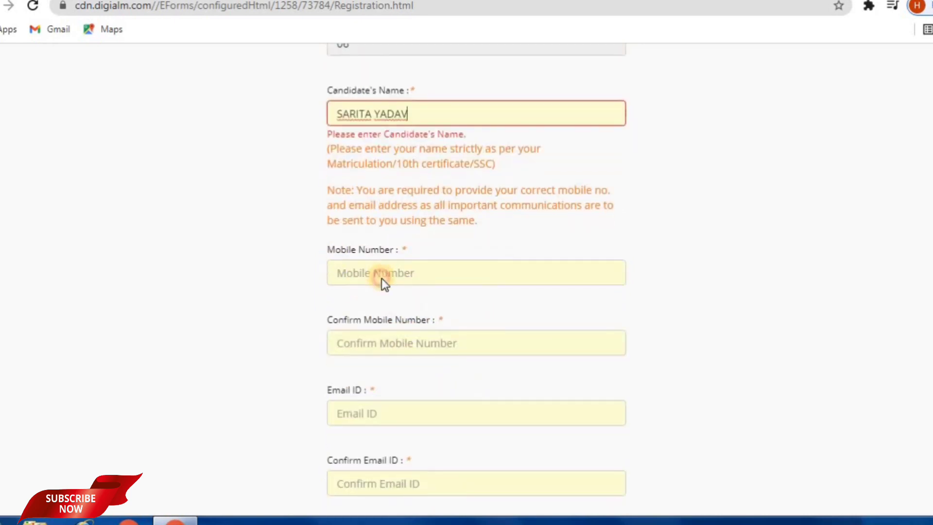
left_click(381, 278)
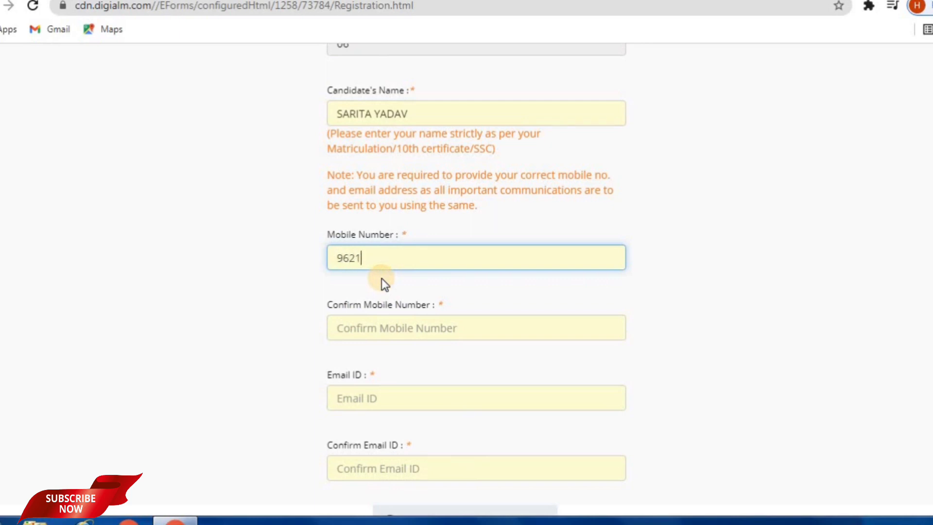
left_click(397, 331)
type("9")
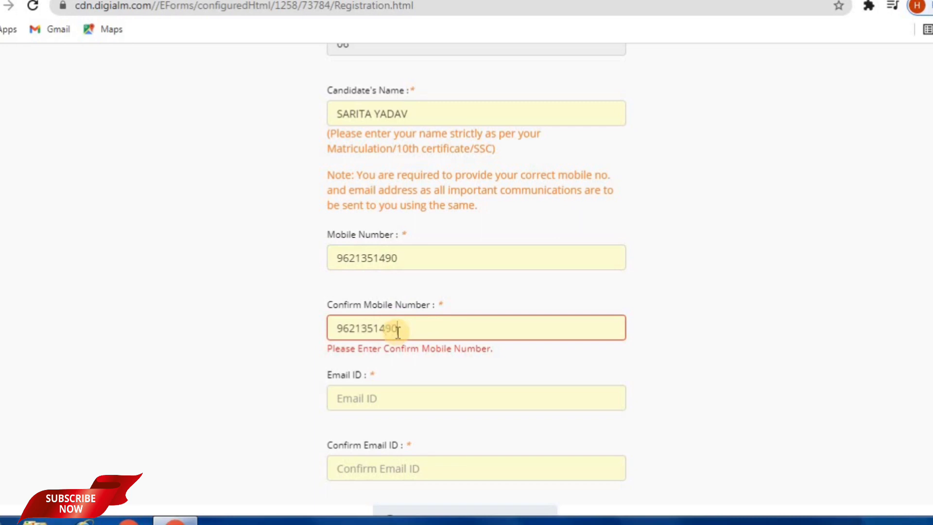
Enter the candidate's e-mail address and start re-entering it to confirm.
left_click(417, 398)
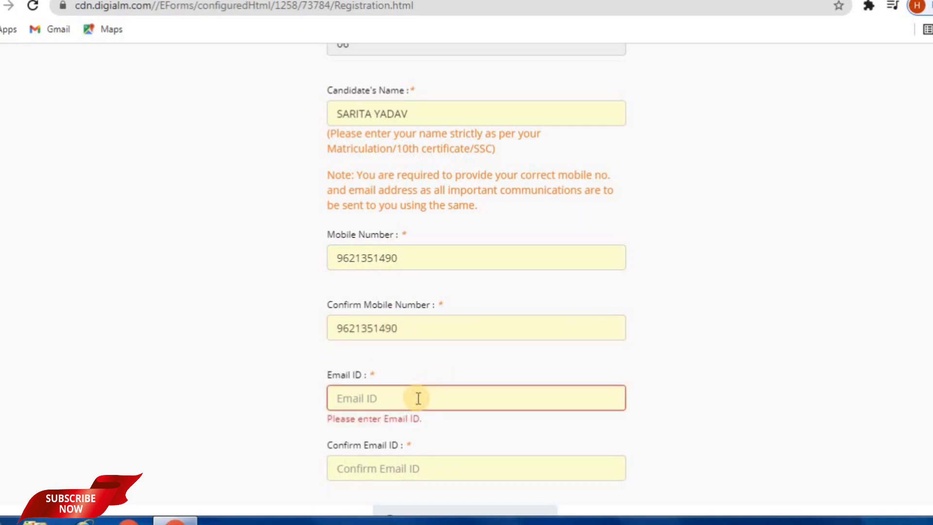
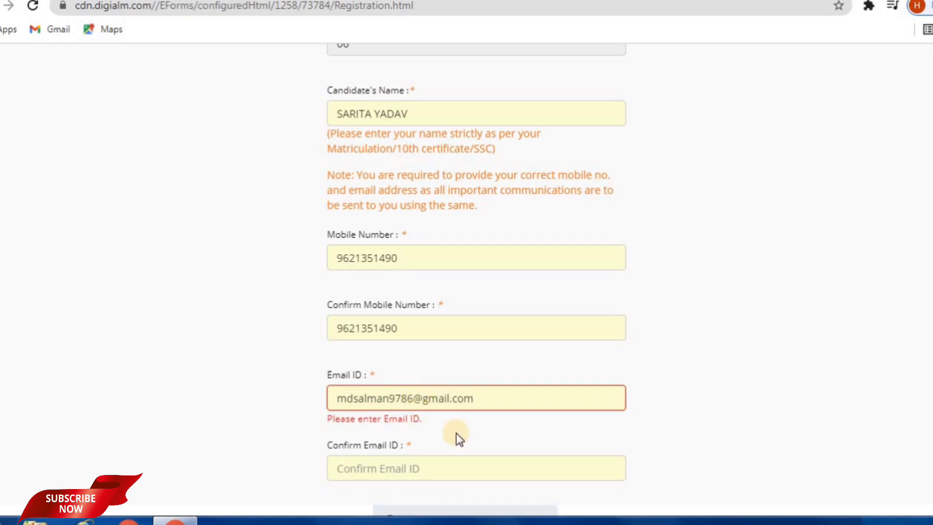
scroll(440, 423, "down", 2)
left_click(432, 392)
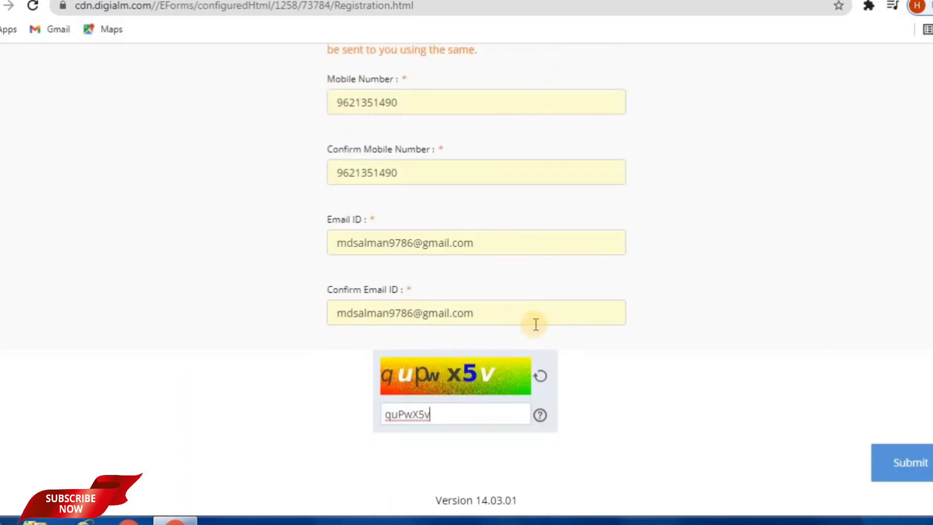
scroll(503, 213, "up", 3)
scroll(513, 392, "down", 3)
Submit and confirm the registration, dismiss the success note, and review the Staff Nurse profile page.
left_click(902, 468)
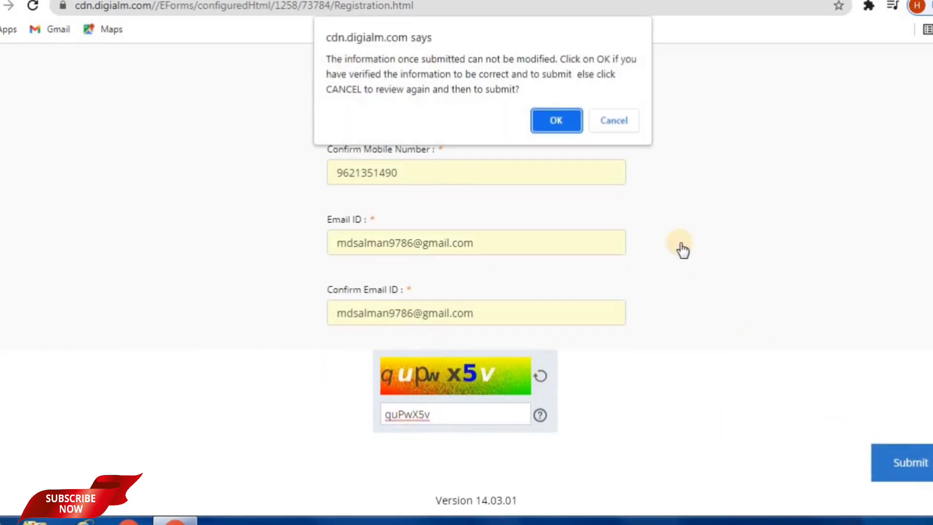
left_click(558, 122)
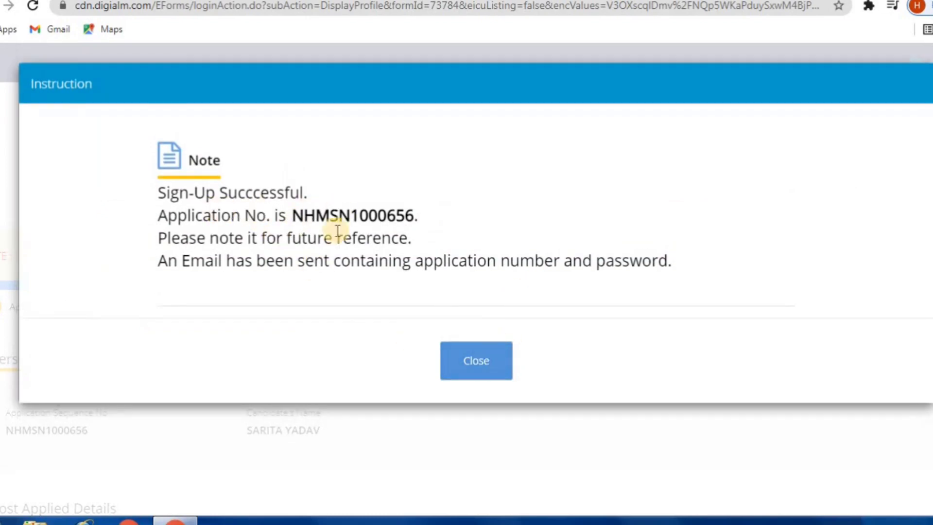
left_click(478, 362)
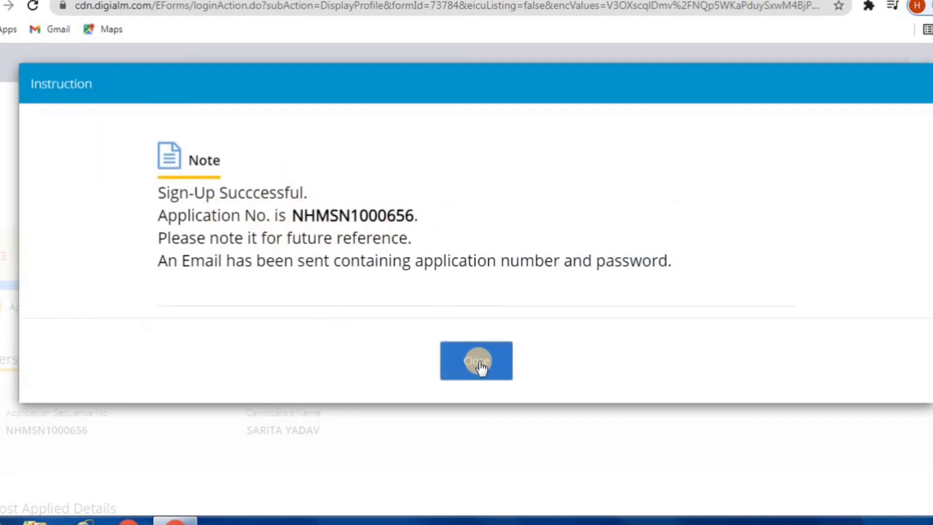
scroll(544, 362, "down", 5)
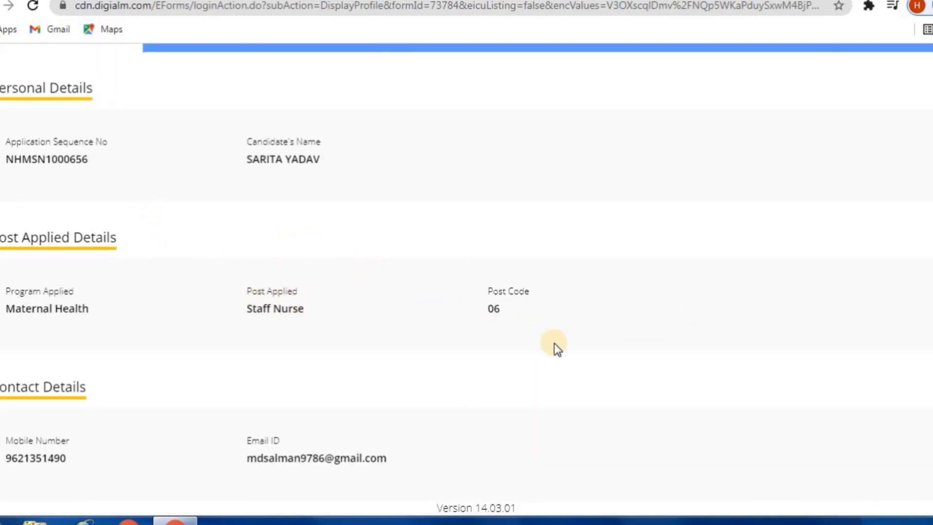
scroll(554, 343, "up", 5)
scroll(554, 340, "down", 3)
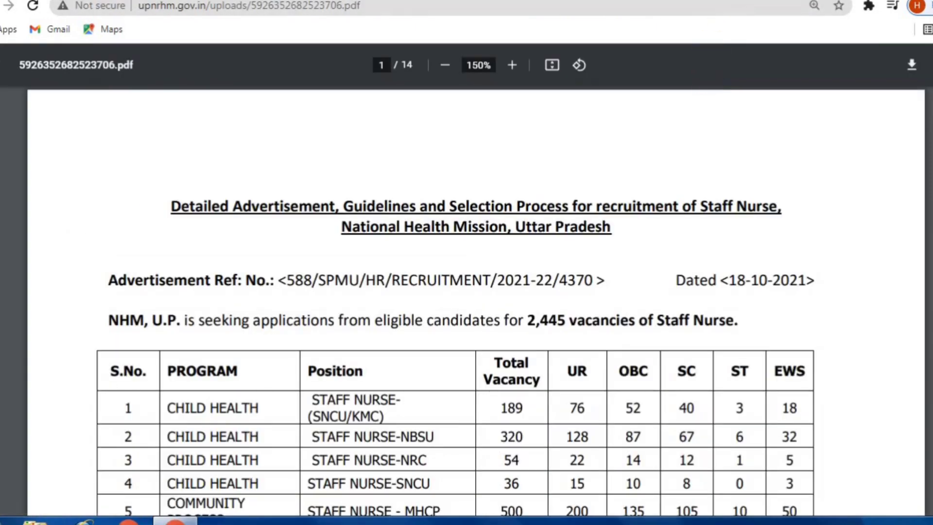
Open the sign-up email in Gmail, copy the emailed User Id, and return to the portal.
left_click(743, 24)
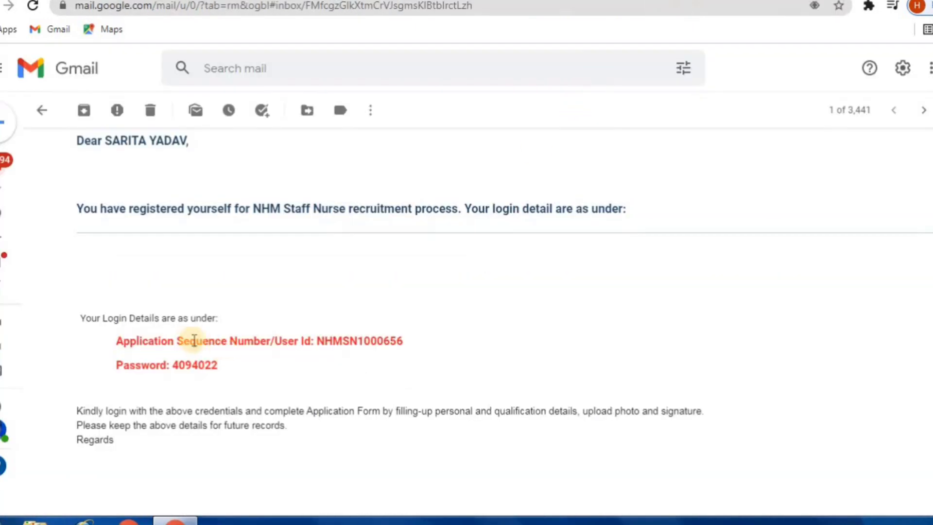
scroll(266, 360, "down", 3)
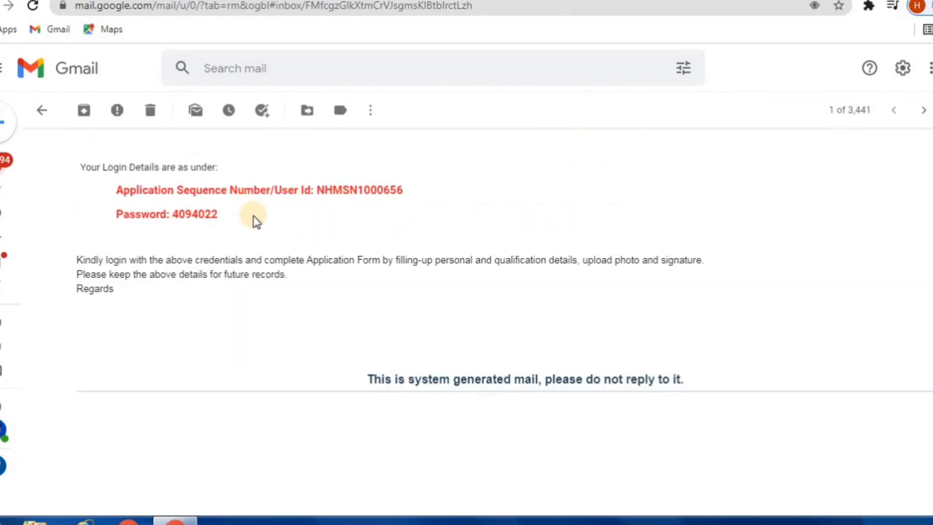
left_click_drag(403, 192, 319, 192)
key("ctrl+c")
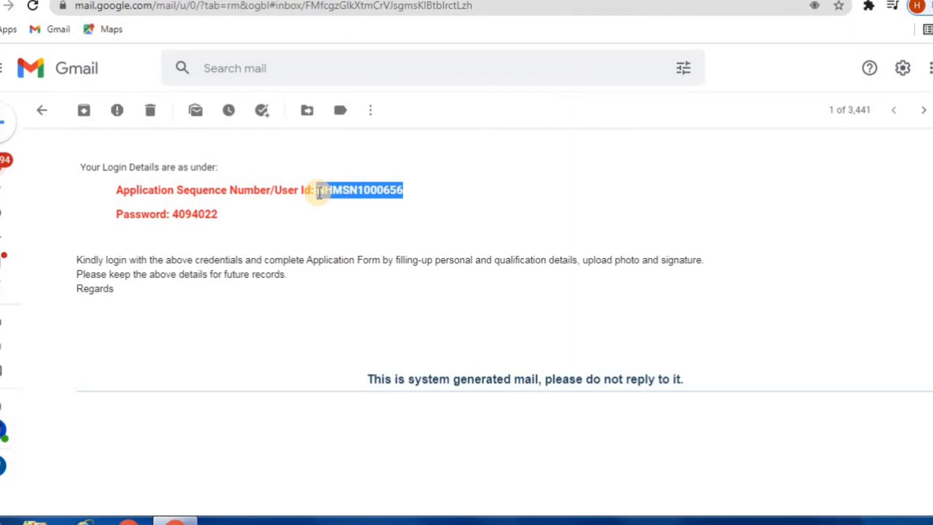
key("ctrl+Tab")
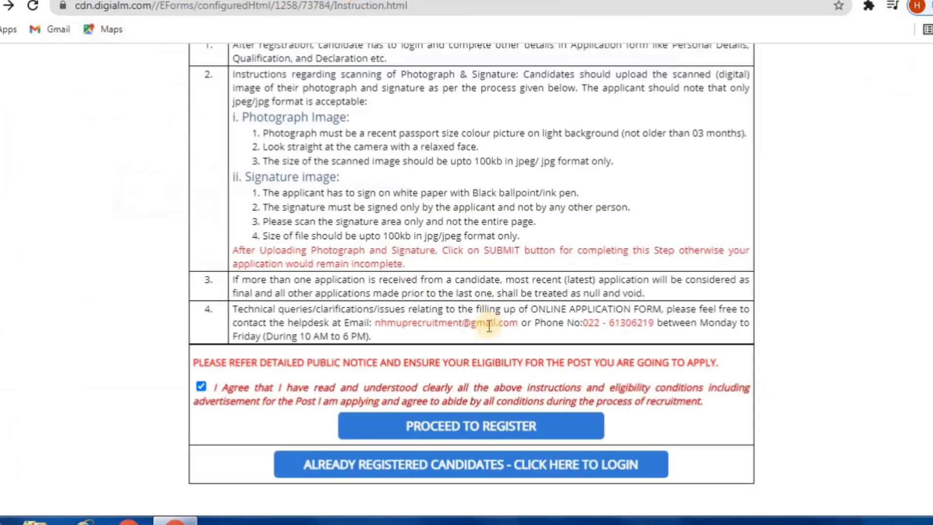
Go to the registered-candidate login page and paste the User Id.
left_click(455, 467)
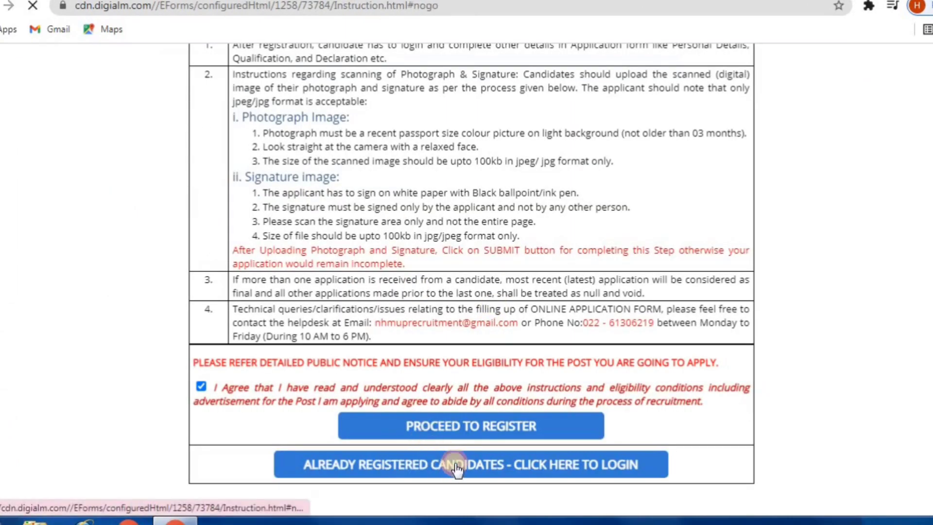
left_click(379, 323)
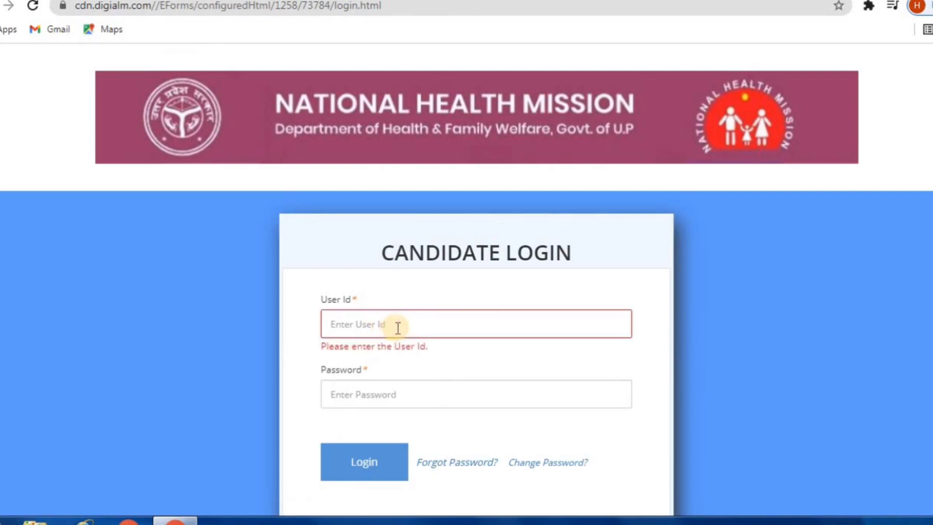
key("ctrl+v")
left_click(378, 394)
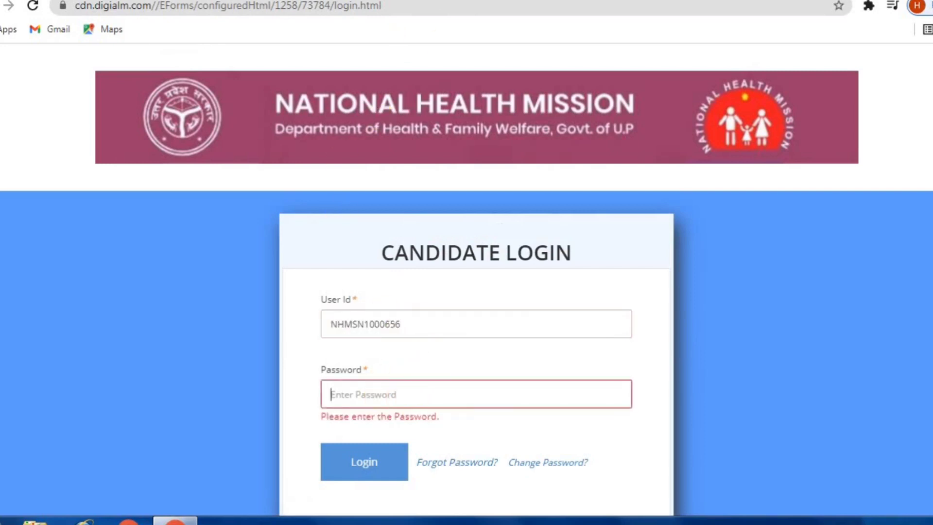
Copy the password from the login-details email, paste it, and log in.
left_click(707, 2)
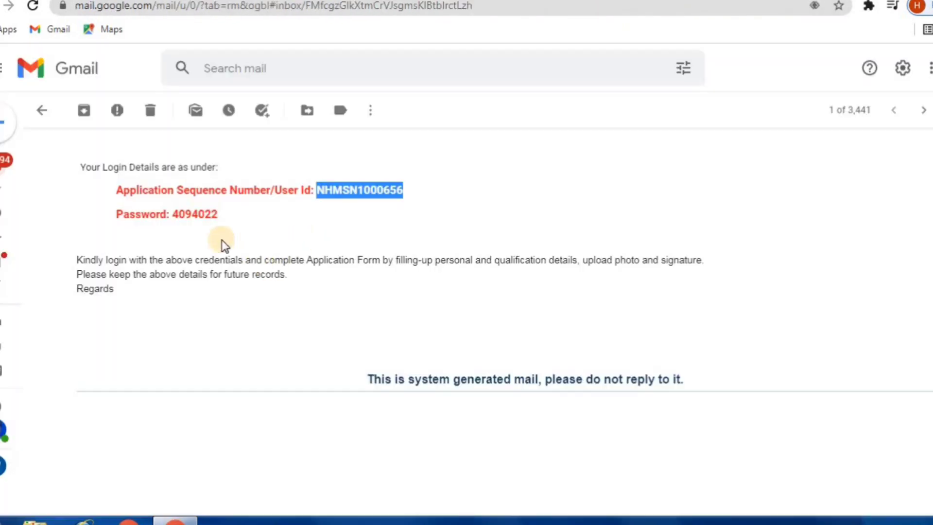
mouse_move(216, 213)
left_mouse_down()
mouse_move(177, 212)
mouse_move(231, 212)
left_mouse_up()
left_click(177, 212)
key("ctrl+Tab")
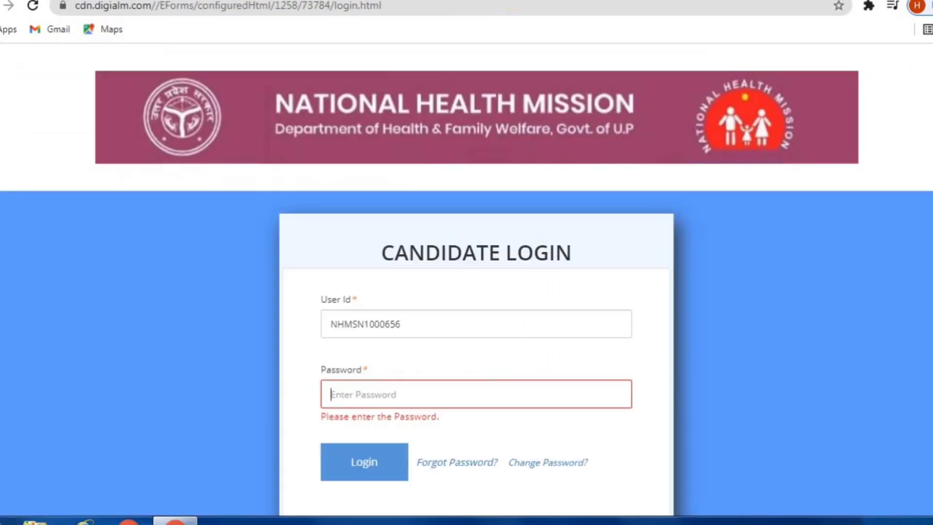
left_click(370, 401)
key("ctrl+v")
left_click(367, 469)
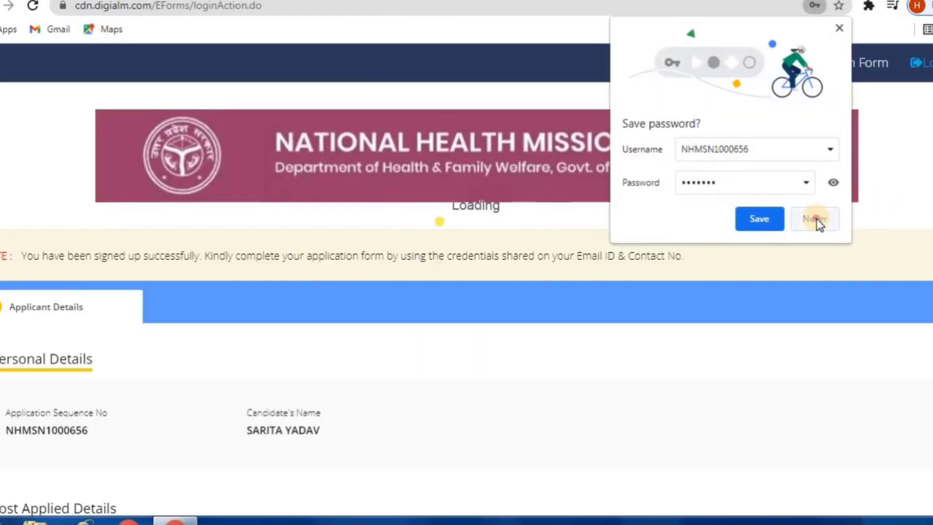
Decline saving the password, review the applicant details, and go to the Application Form.
left_click(815, 218)
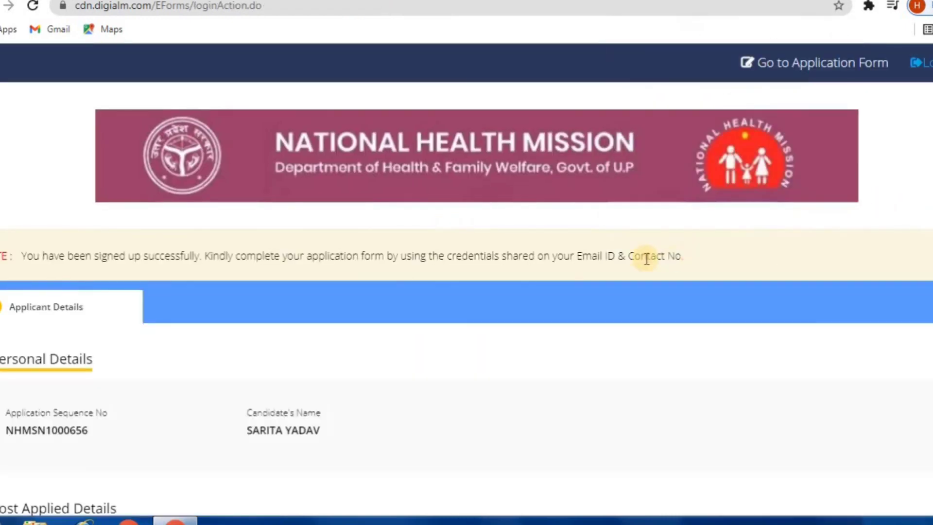
scroll(557, 272, "down", 5)
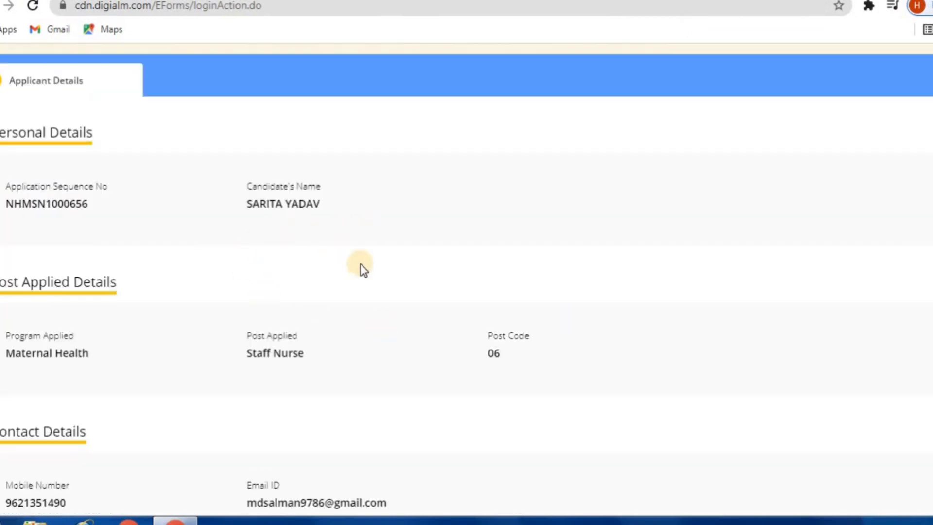
scroll(314, 317, "down", 1)
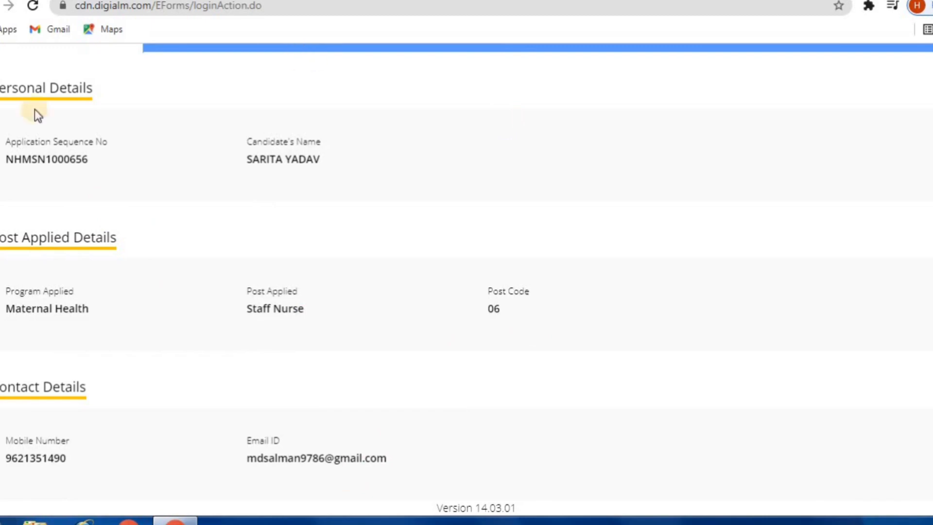
triple_click(31, 83)
scroll(46, 146, "up", 5)
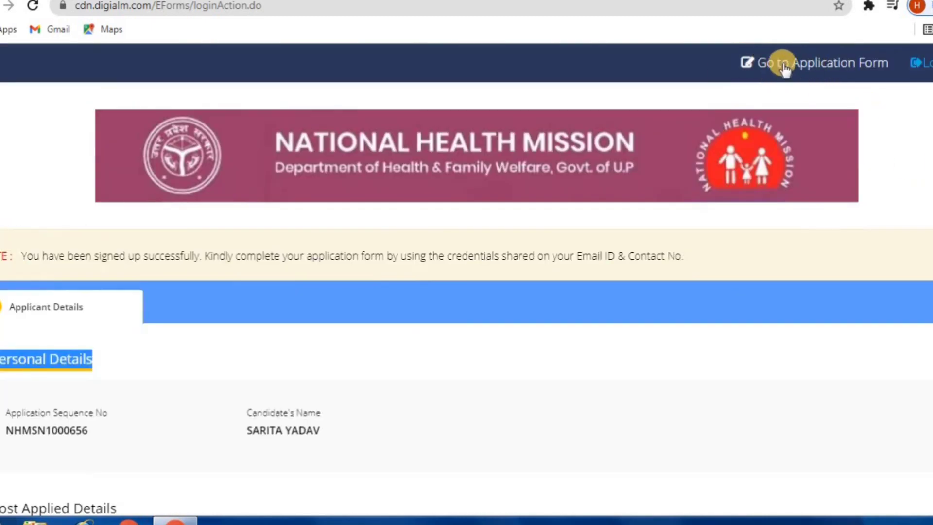
left_click(799, 67)
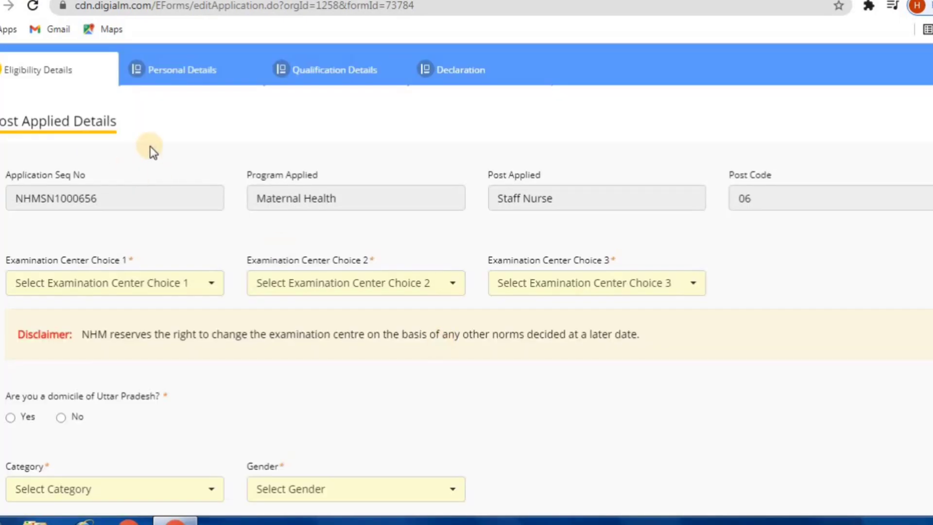
Scroll the Eligibility Details tab to review post details and the exam centre choices.
scroll(170, 155, "up", 2)
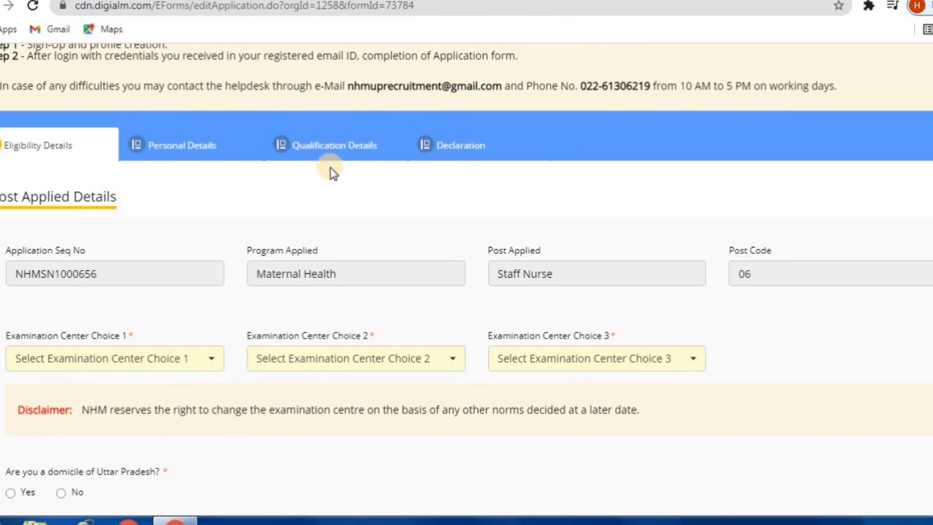
scroll(318, 286, "down", 7)
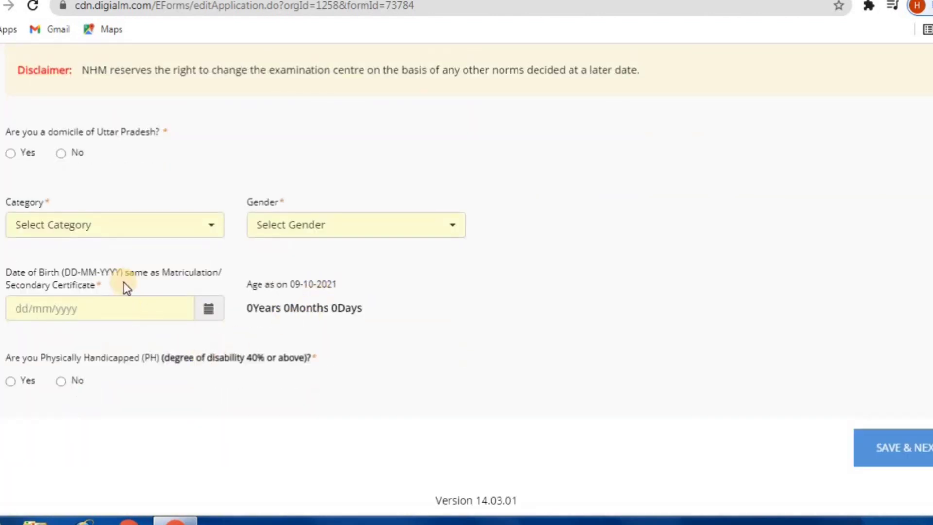
scroll(313, 217, "up", 5)
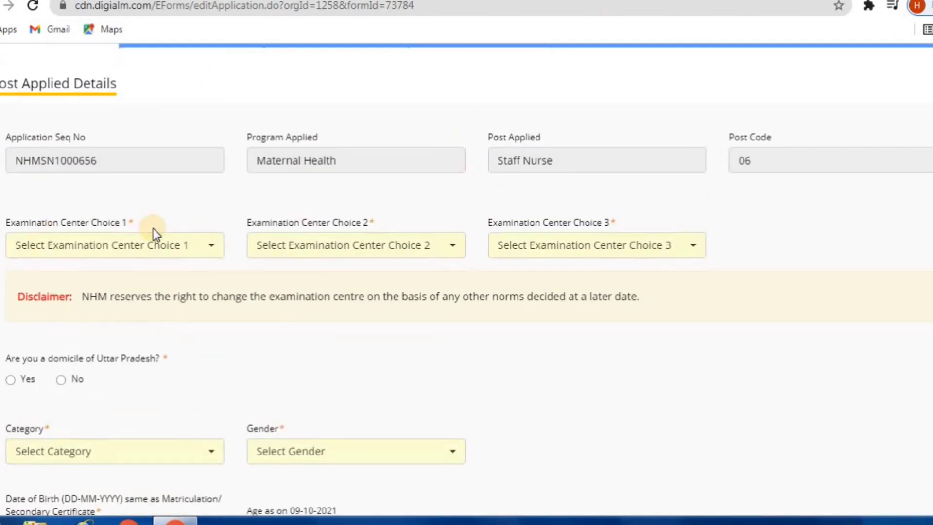
scroll(153, 231, "down", 2)
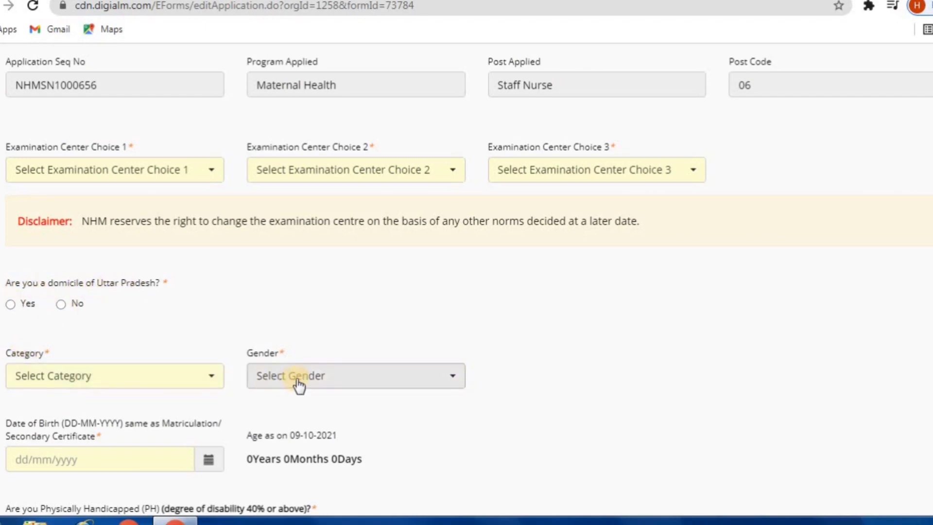
scroll(218, 388, "down", 2)
scroll(124, 369, "down", 2)
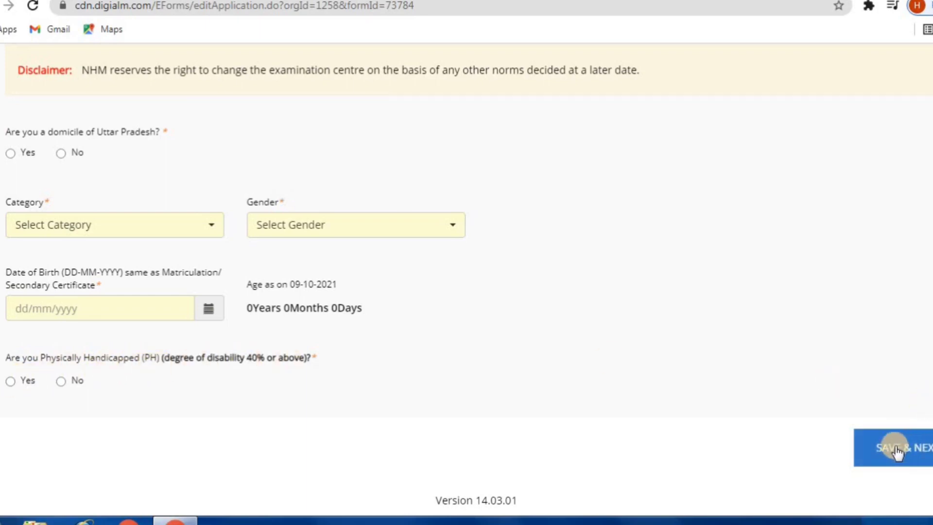
scroll(566, 364, "up", 8)
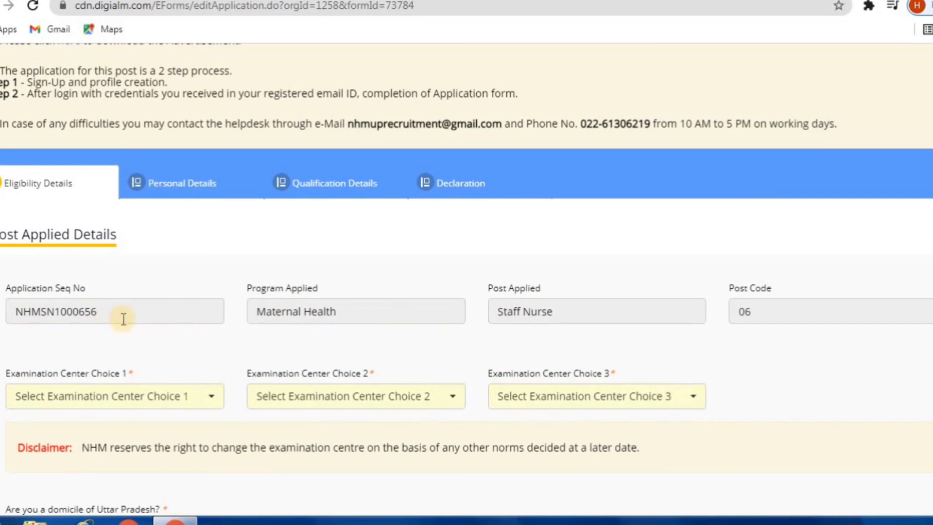
scroll(123, 319, "down", 2)
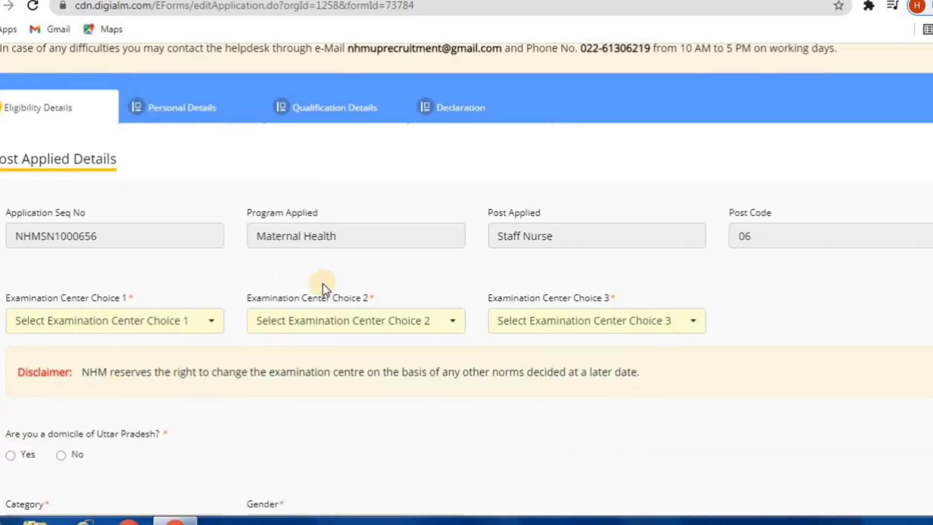
scroll(335, 281, "up", 7)
scroll(502, 335, "down", 6)
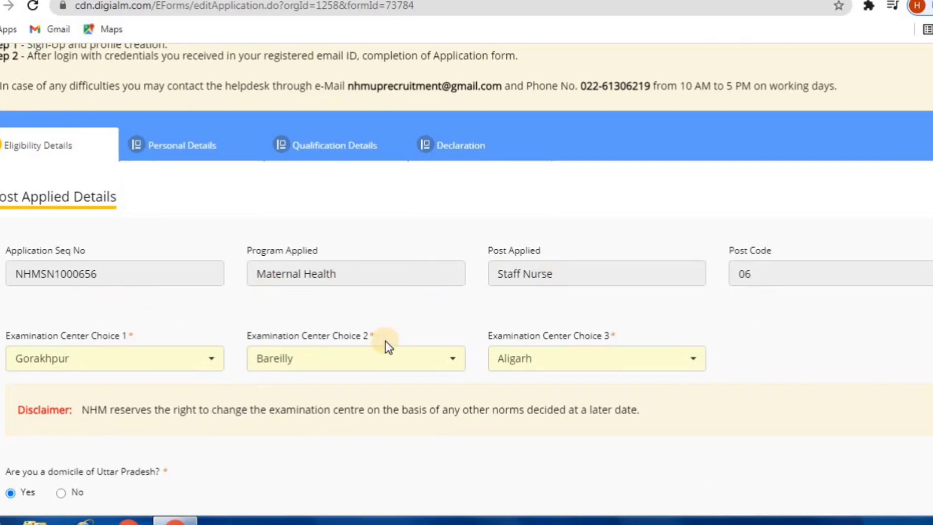
Keep Gender as Female and save the eligibility details with SAVE & NEXT.
scroll(384, 343, "down", 5)
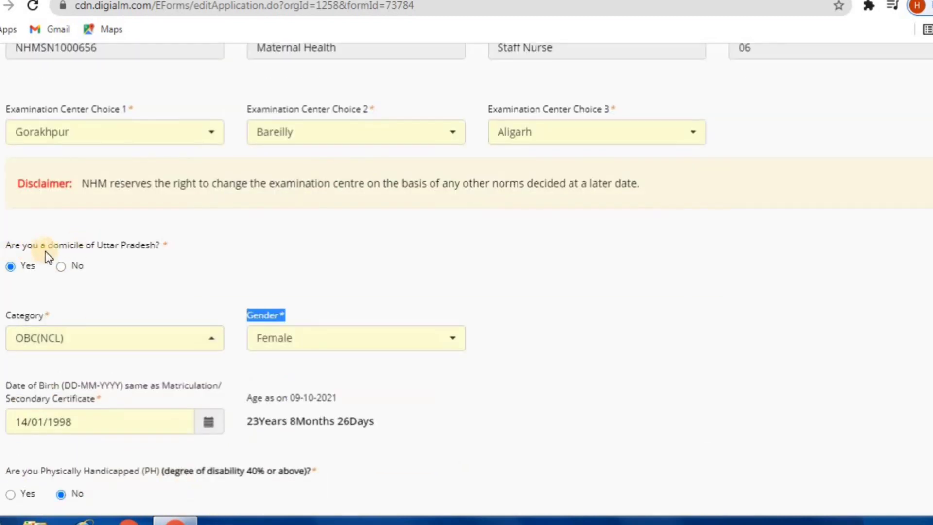
scroll(26, 275, "down", 2)
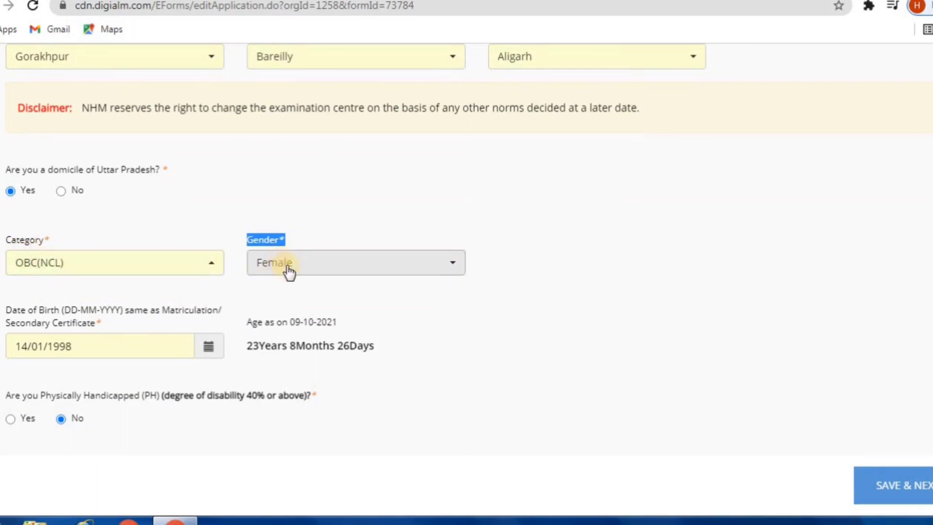
scroll(292, 253, "down", 1)
scroll(294, 241, "up", 2)
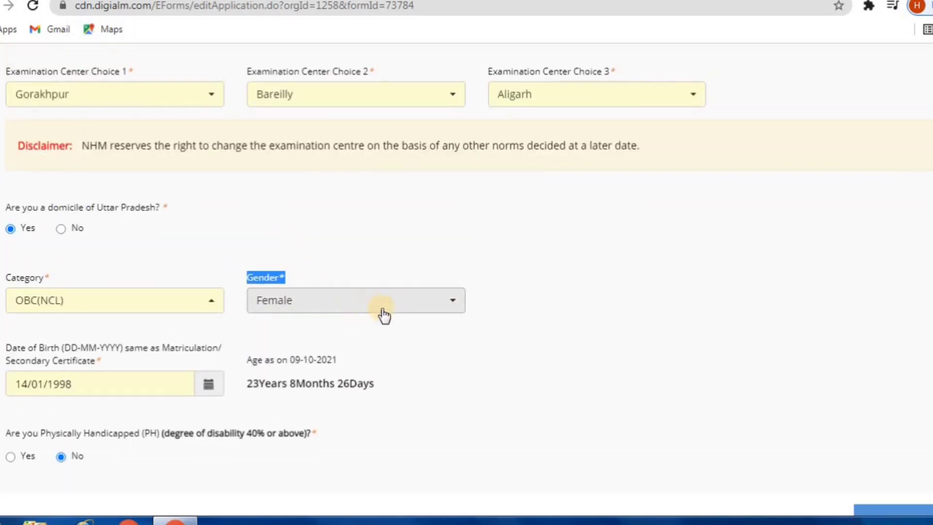
left_click(384, 312)
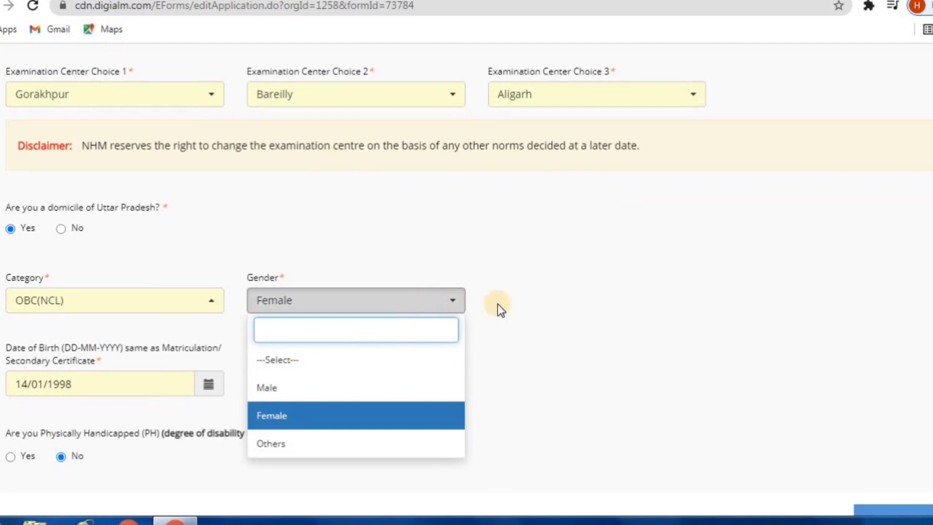
scroll(498, 304, "down", 2)
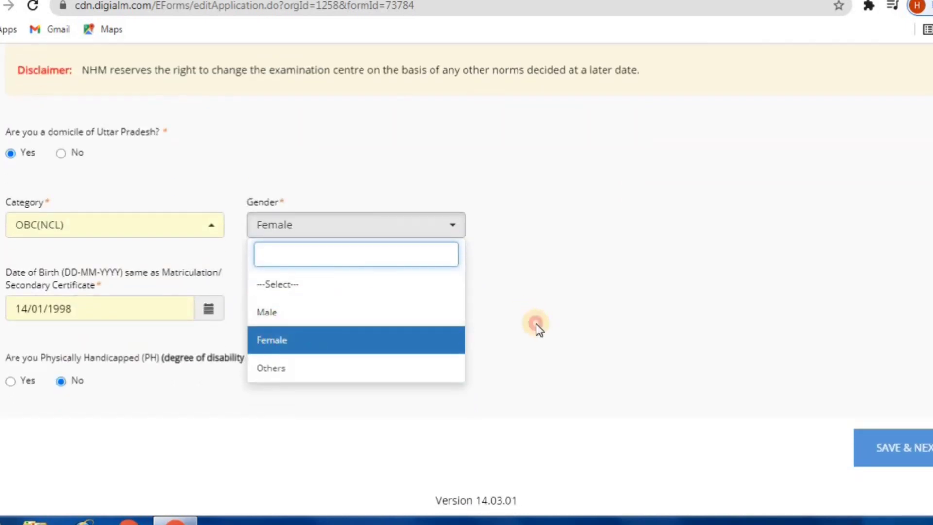
left_click(535, 323)
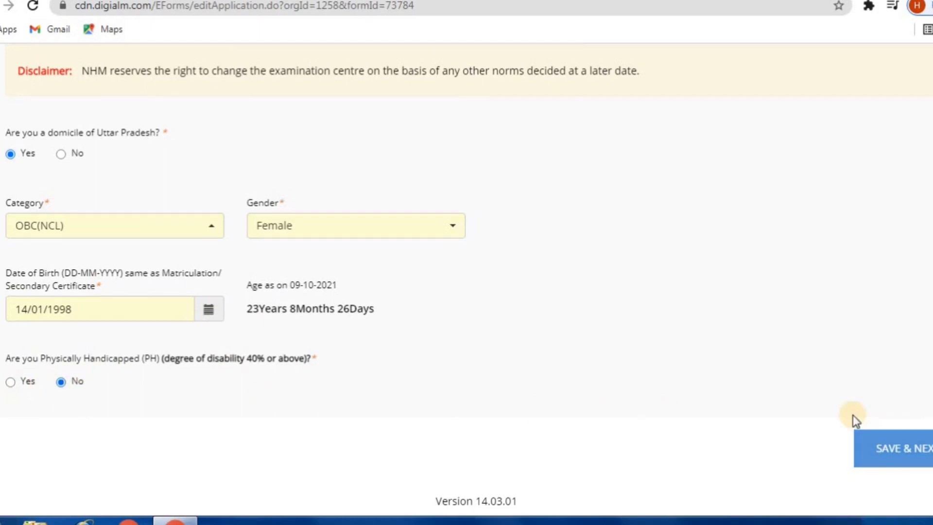
scroll(910, 446, "up", 3)
scroll(904, 448, "down", 3)
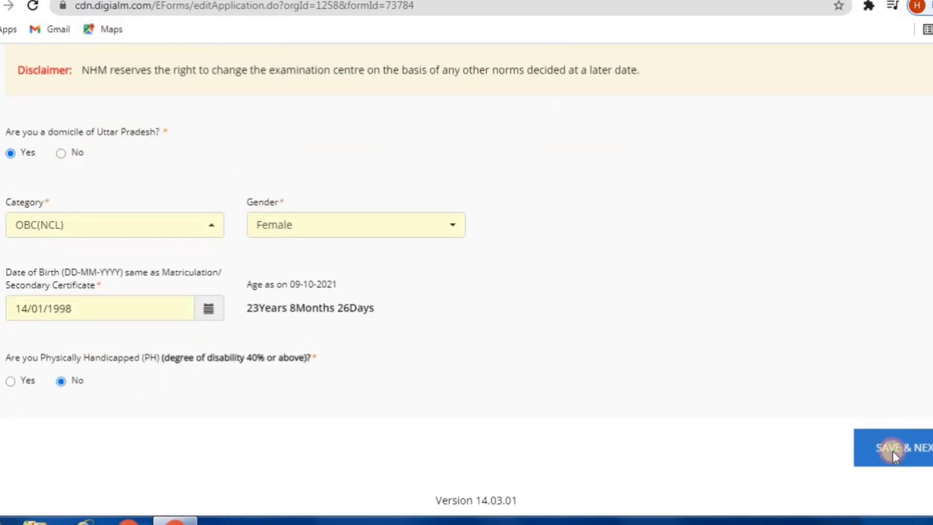
left_click(893, 451)
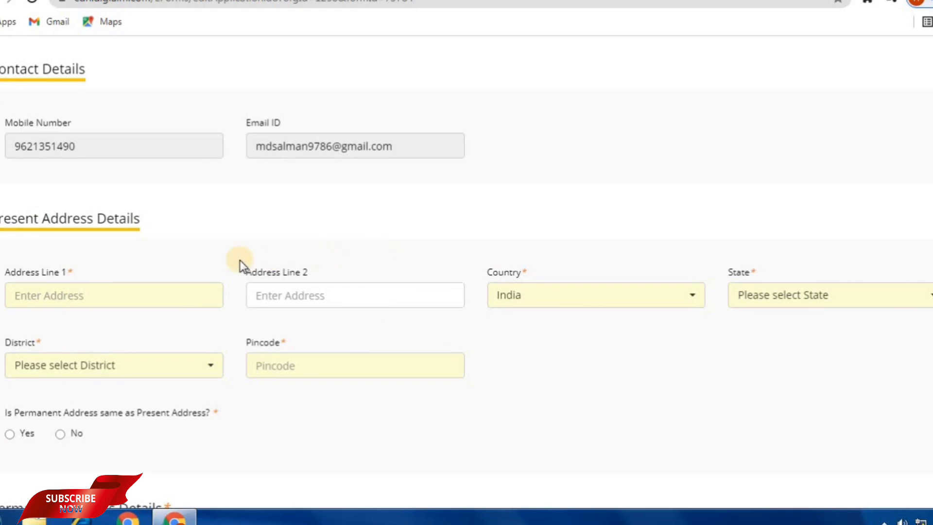
Look over the Personal Details form and begin the father's name field.
scroll(250, 262, "down", 2)
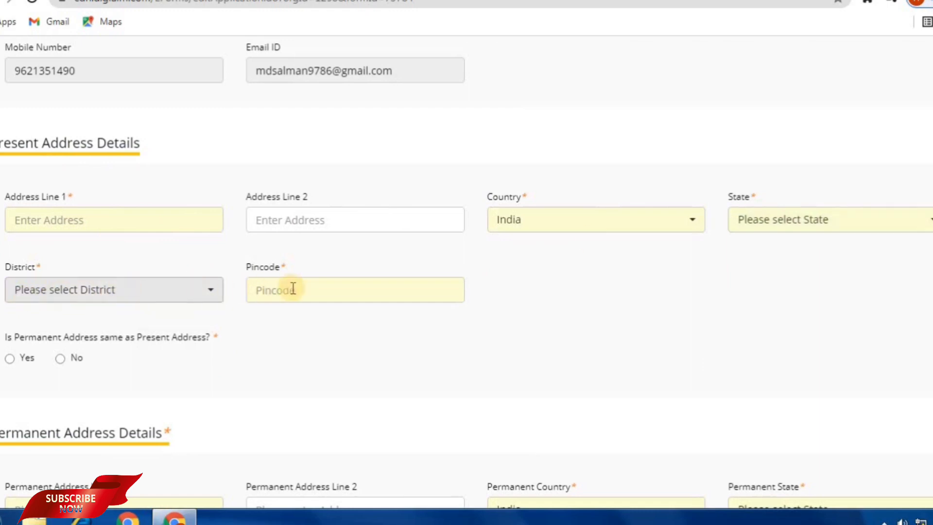
scroll(28, 283, "down", 2)
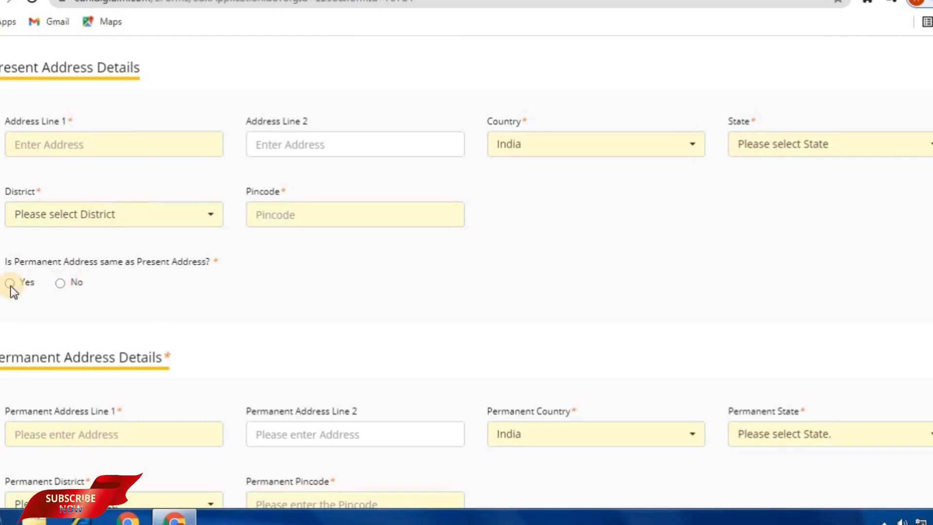
scroll(94, 384, "down", 2)
scroll(501, 382, "down", 2)
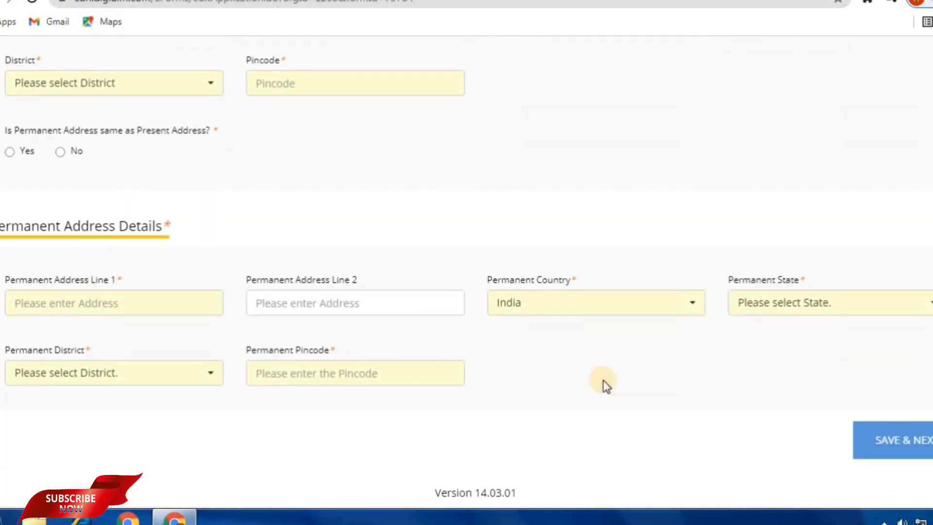
scroll(321, 252, "up", 8)
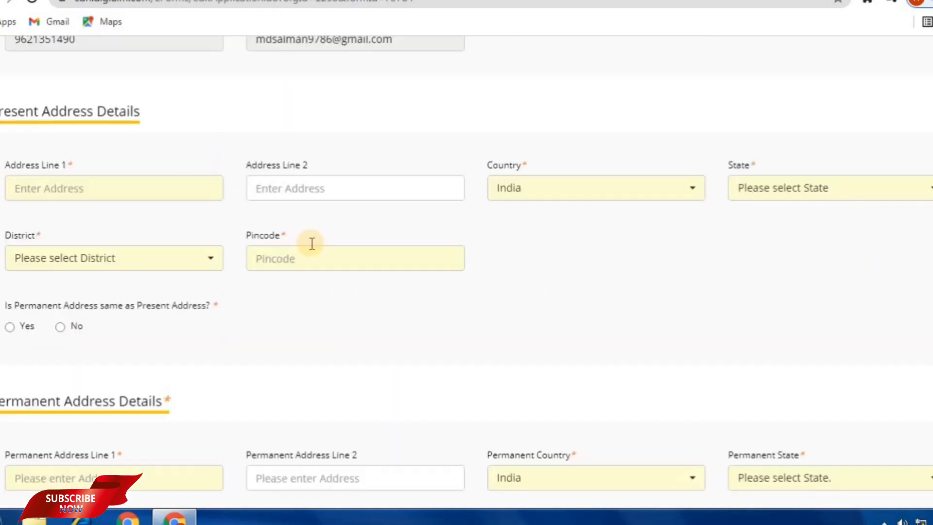
scroll(365, 287, "up", 1)
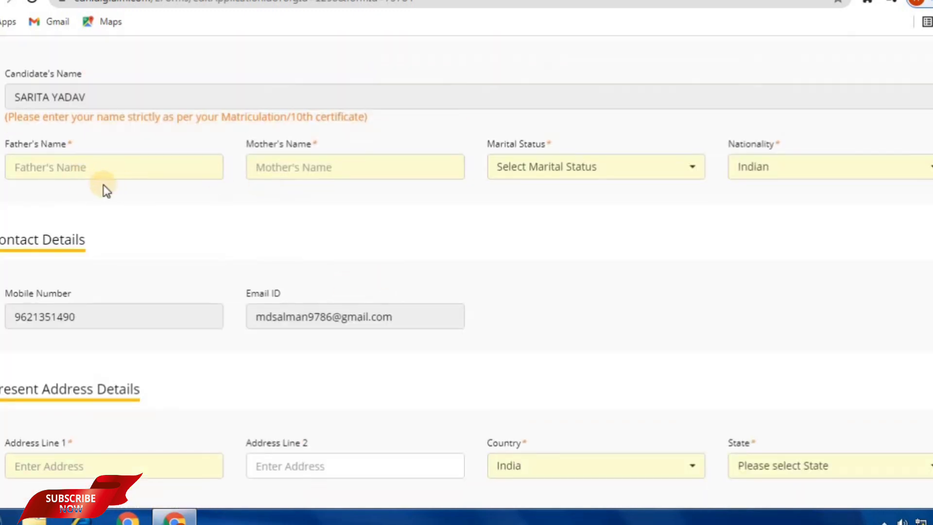
left_click(76, 169)
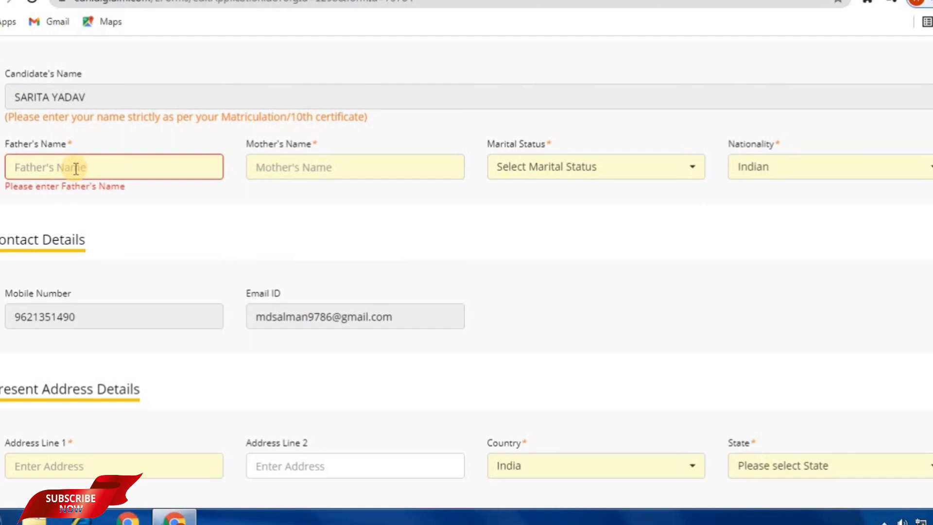
type("a")
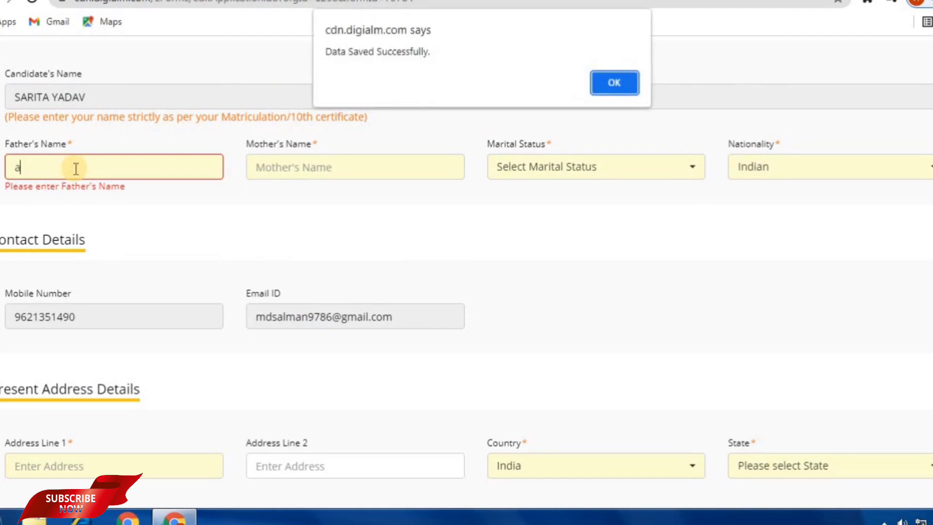
Dismiss the data-saved alert, enter the father's name, and begin the mother's name.
left_click(607, 85)
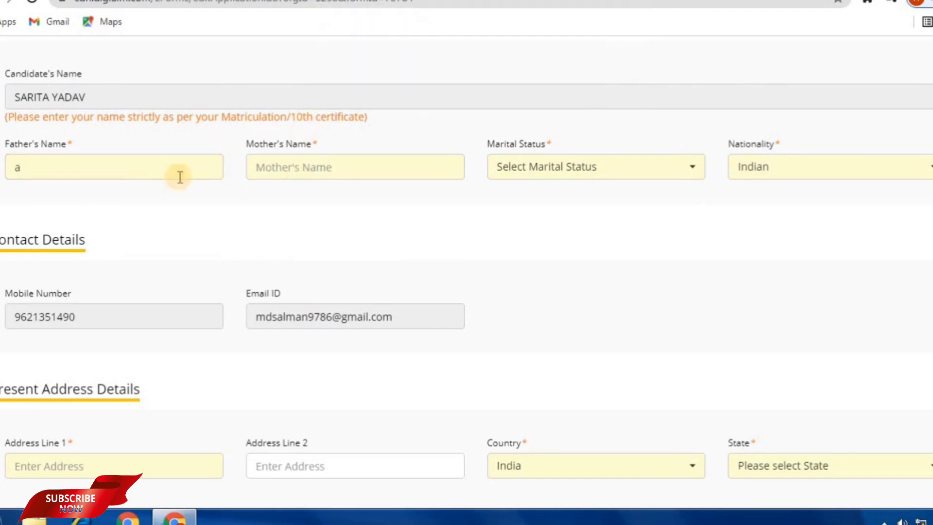
left_click(109, 173)
key("BackSpace")
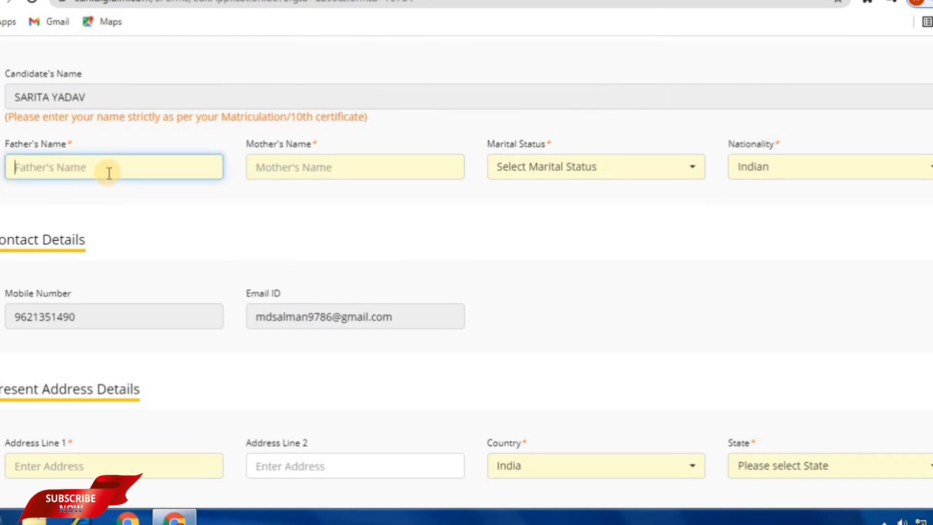
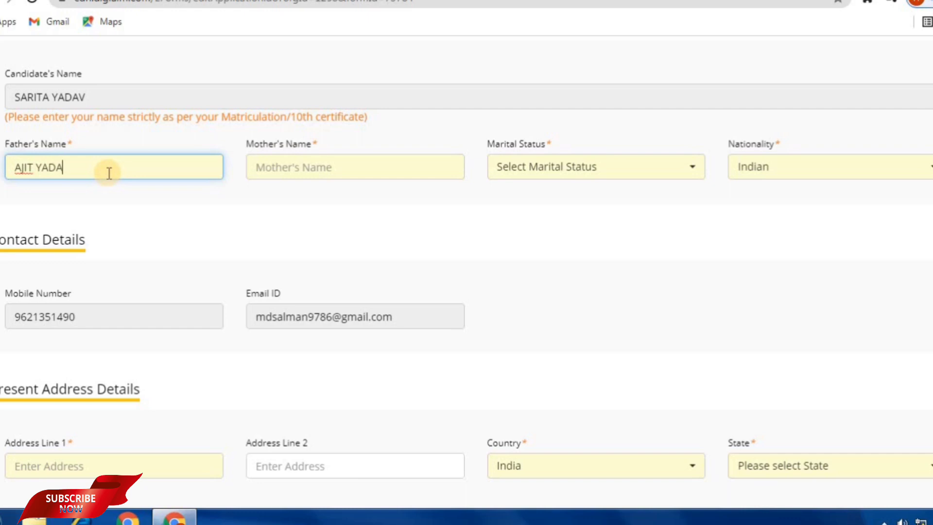
left_click(290, 172)
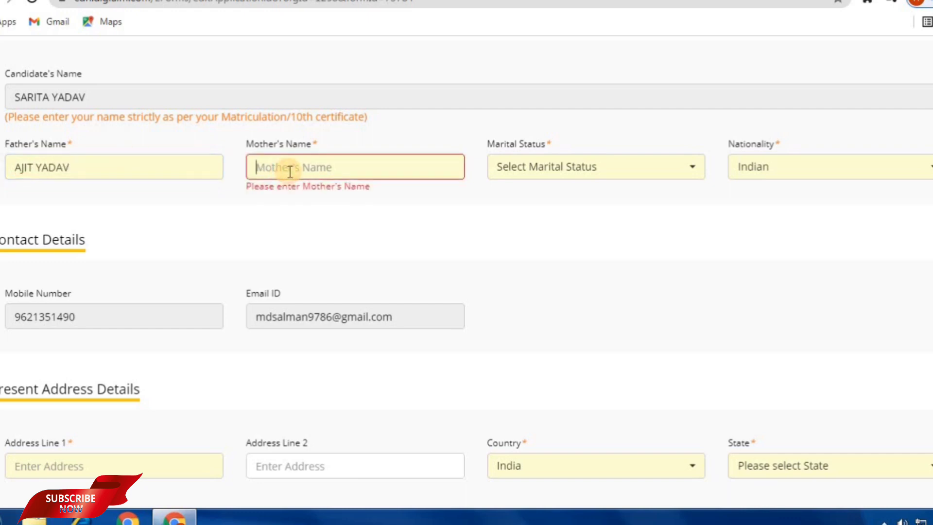
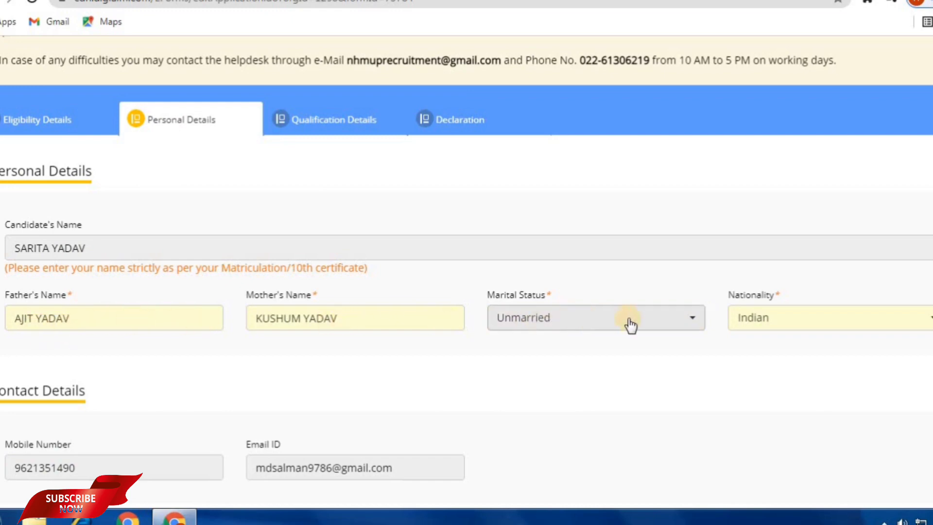
Check the Uttar Pradesh present address, with the permanent address marked same as present, and save the details.
scroll(117, 345, "down", 1)
scroll(117, 345, "down", 4)
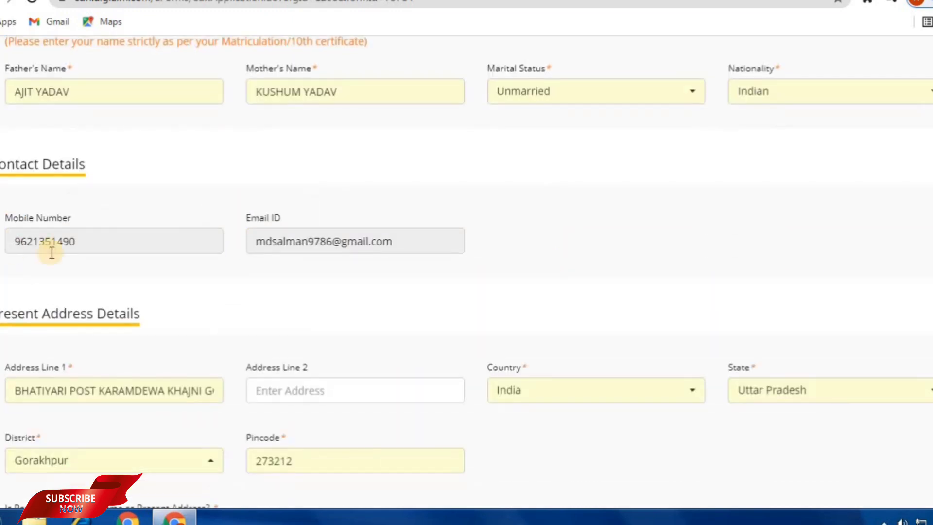
scroll(224, 293, "down", 3)
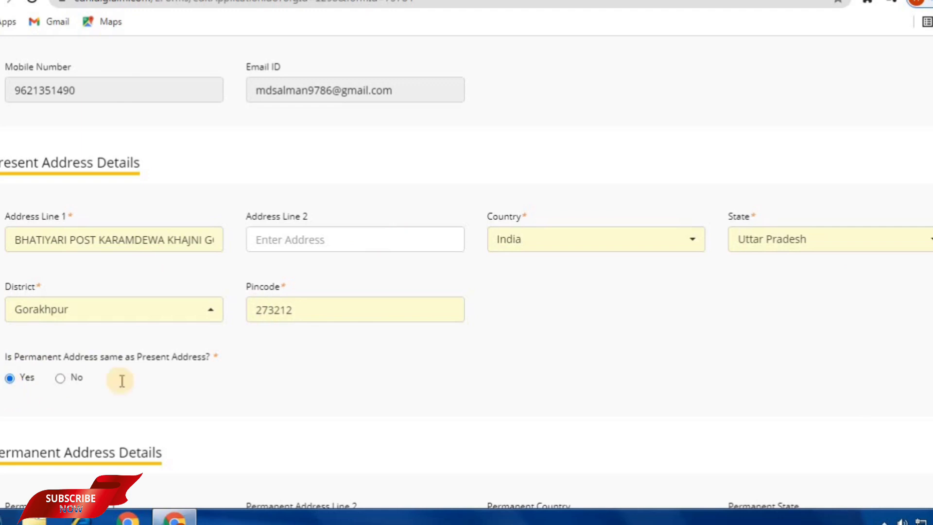
scroll(121, 381, "down", 3)
scroll(171, 339, "down", 2)
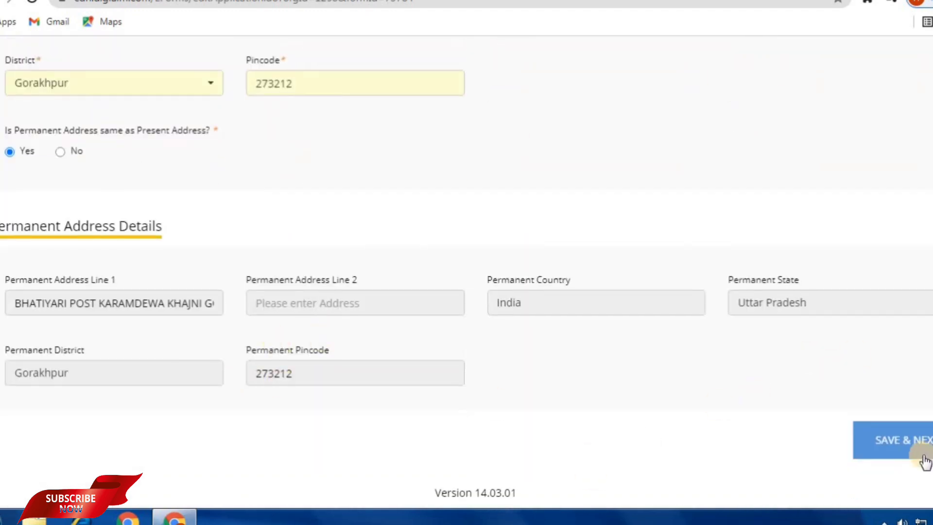
left_click(886, 441)
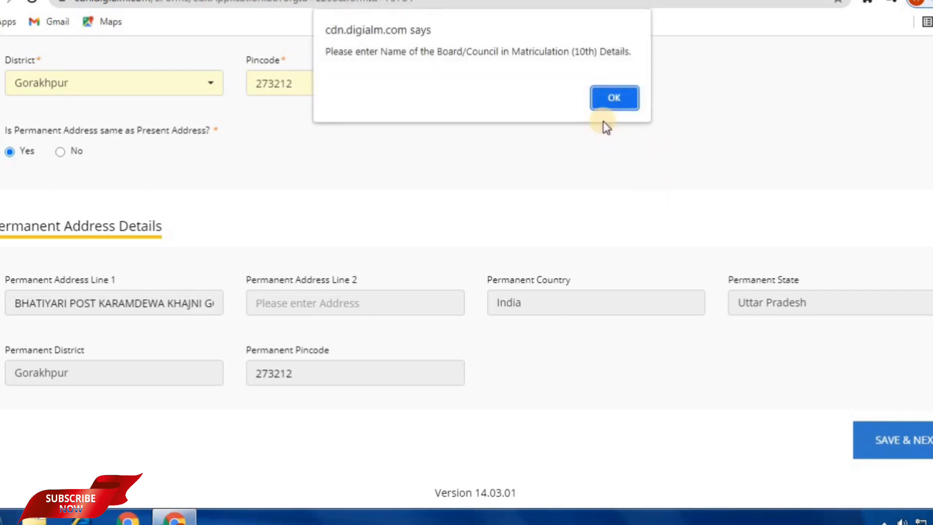
Dismiss both data-saved alerts and review the 10th details: UP BOARD, 2015, AD INTER COLLEGE GORAKHPUR, PCM.
left_click(613, 99)
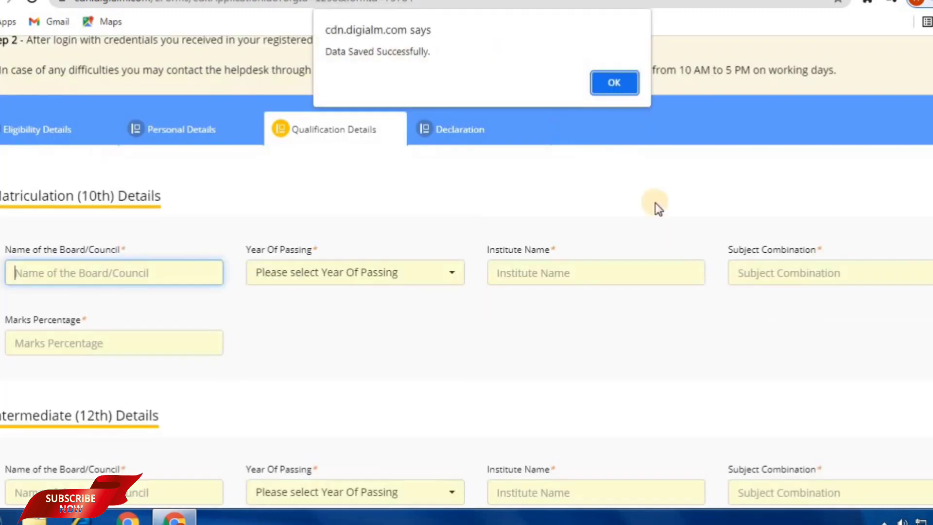
left_click(622, 80)
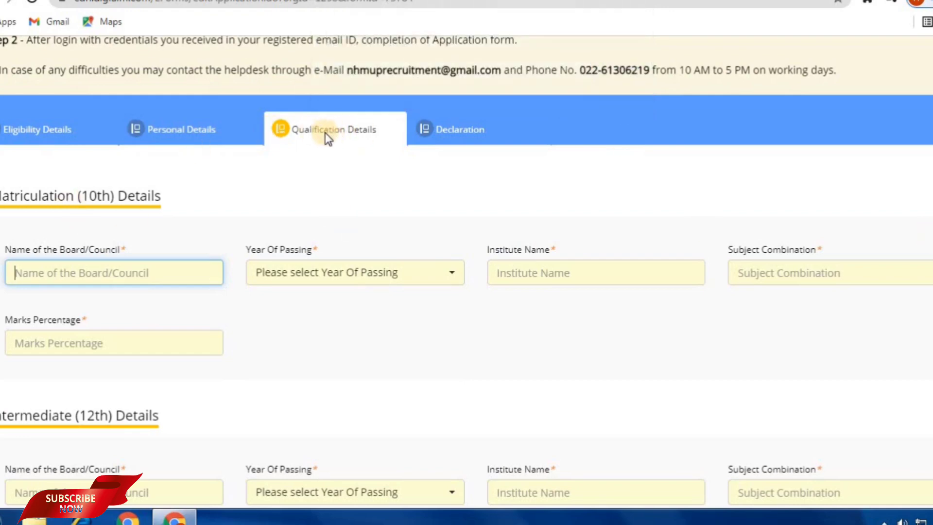
scroll(325, 151, "down", 12)
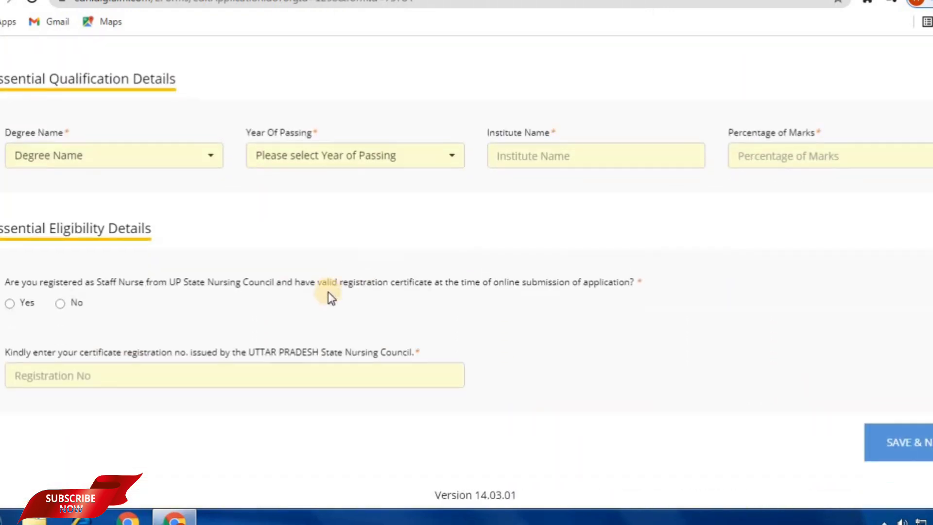
scroll(326, 296, "up", 4)
scroll(389, 262, "up", 7)
scroll(401, 289, "down", 8)
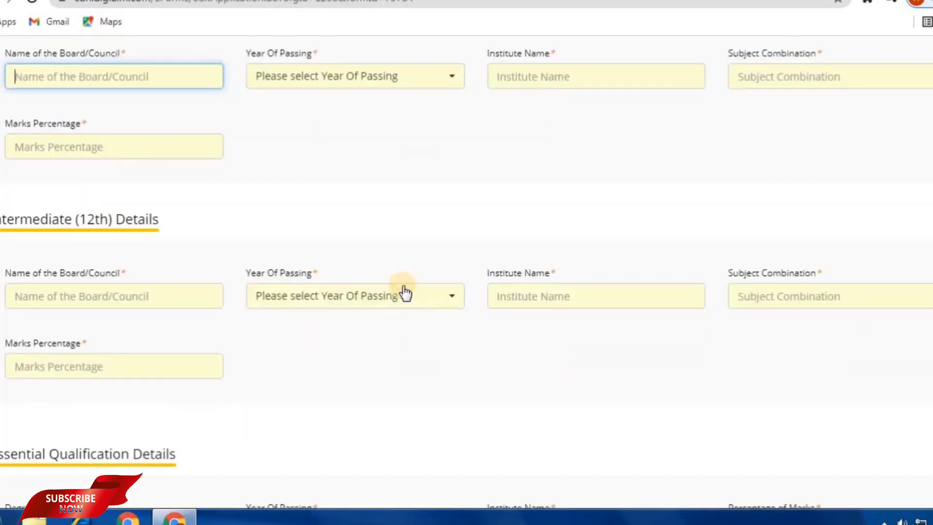
scroll(405, 292, "down", 3)
scroll(389, 268, "up", 7)
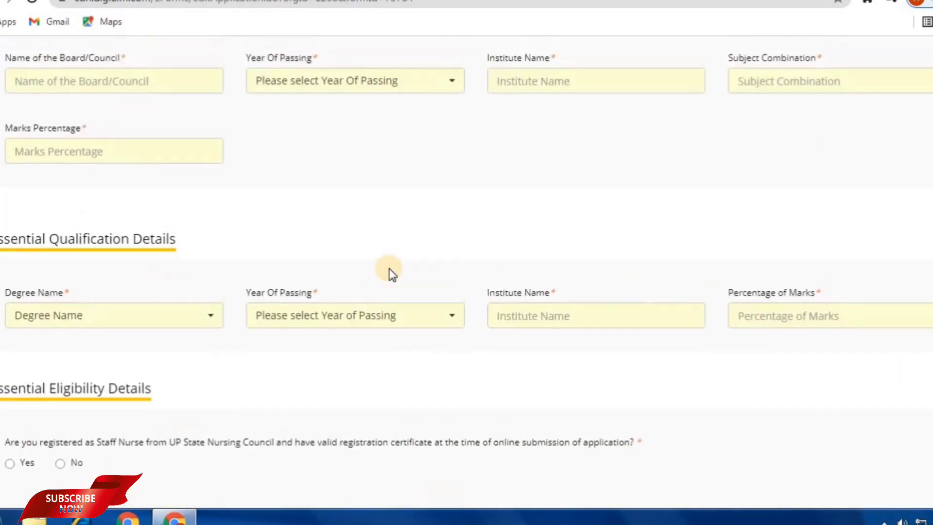
scroll(398, 265, "up", 3)
scroll(358, 371, "down", 6)
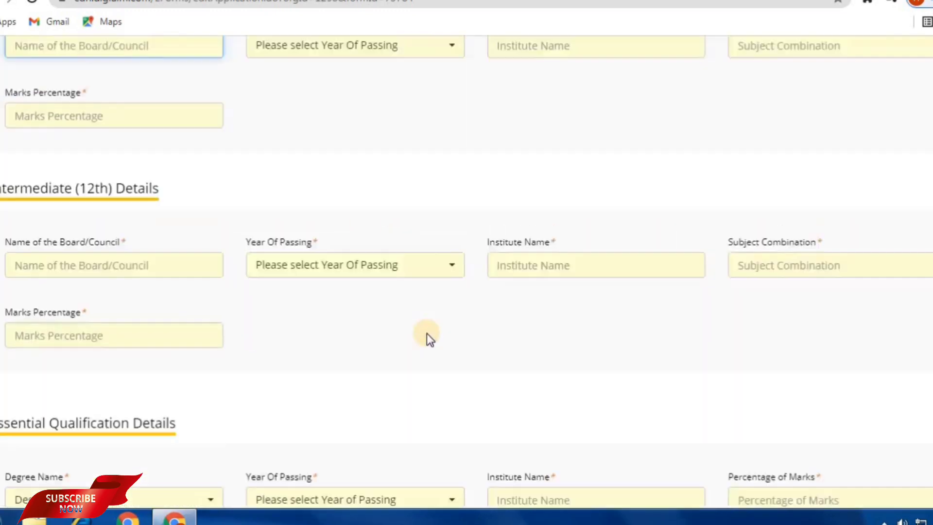
scroll(427, 333, "up", 9)
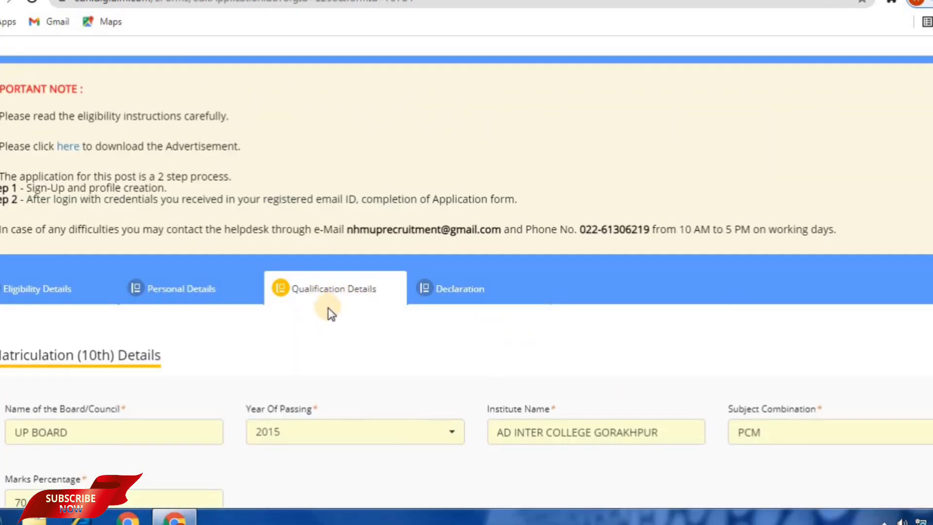
Verify the 10th (UP BOARD, institute, PCM) and 12th (UP BOARD, PCB) qualification entries.
scroll(328, 311, "down", 3)
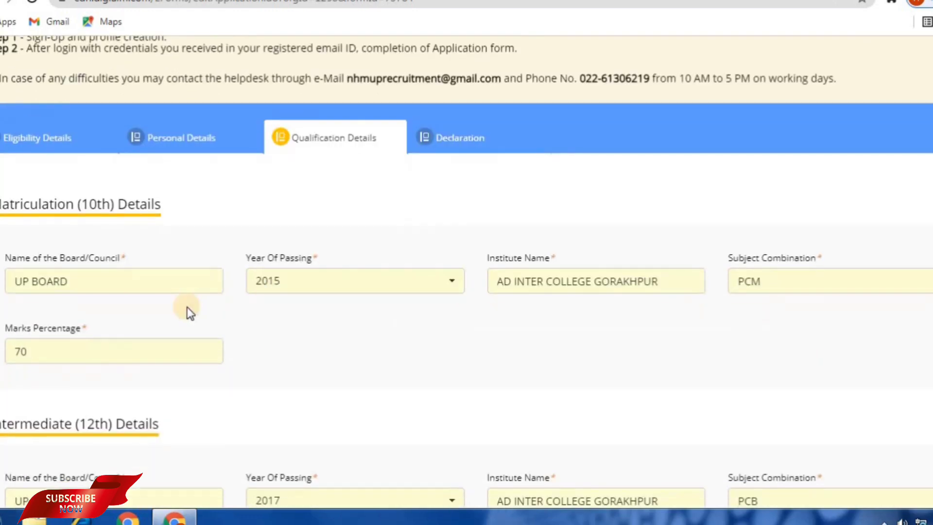
left_click(92, 281)
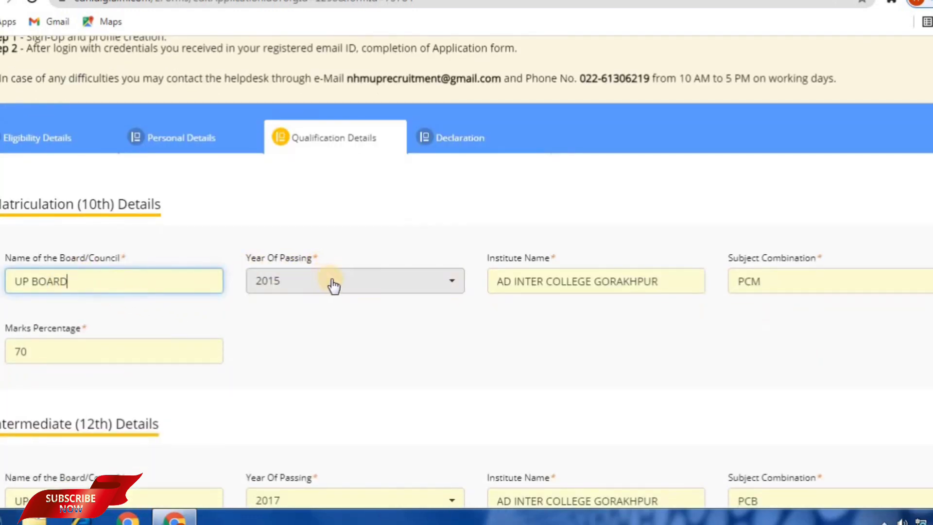
left_click(541, 282)
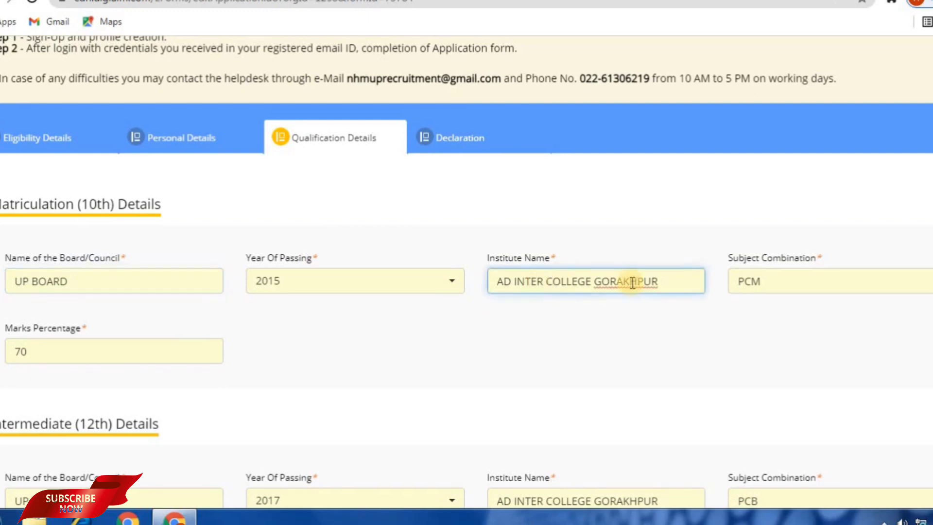
left_click(745, 278)
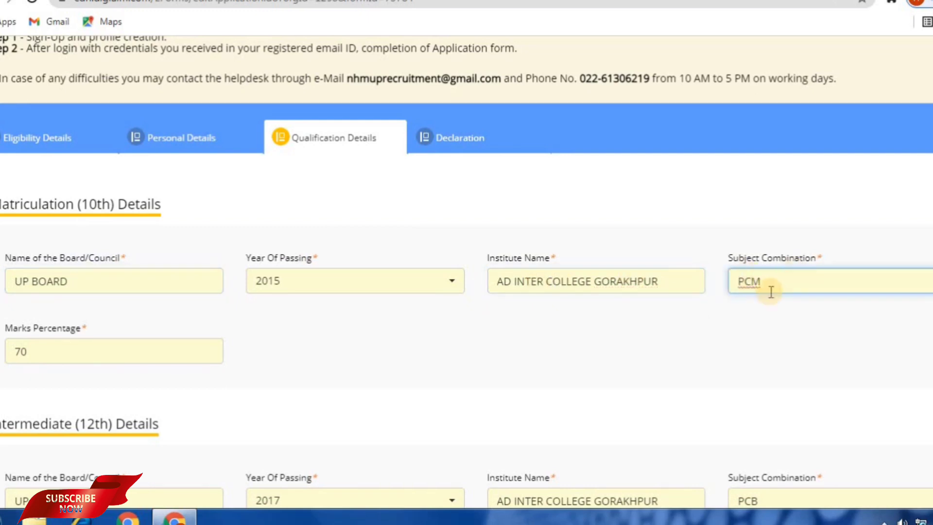
scroll(77, 350, "down", 3)
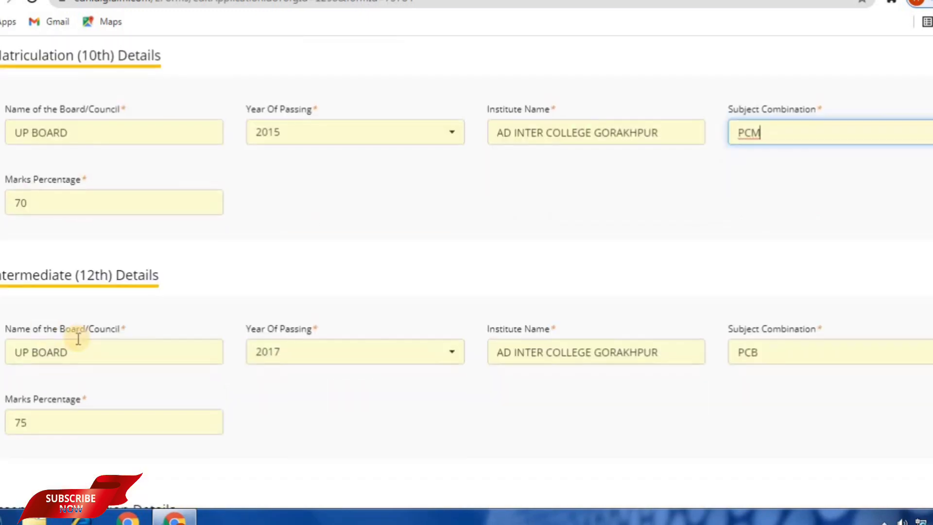
left_click(95, 353)
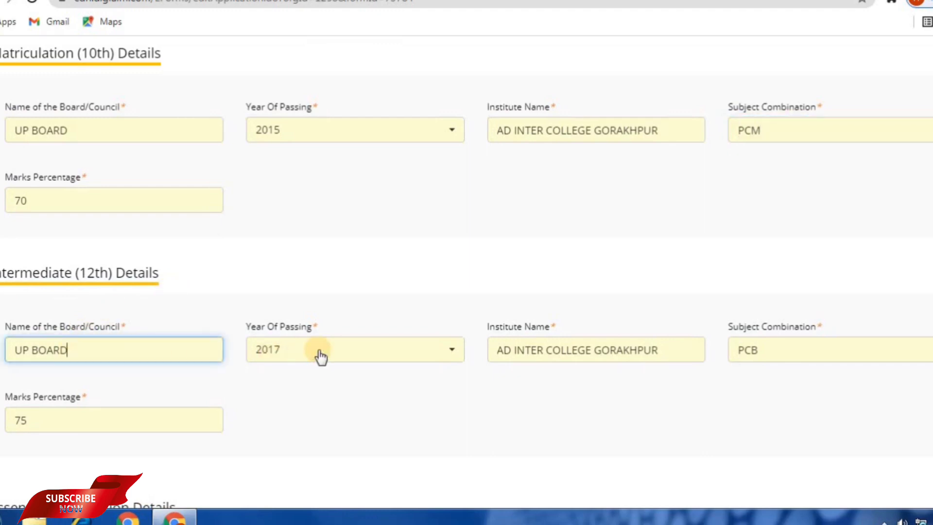
left_click(744, 363)
Answer Yes to state nursing council registration, confirm the registration number, and save the qualifications.
scroll(404, 383, "down", 2)
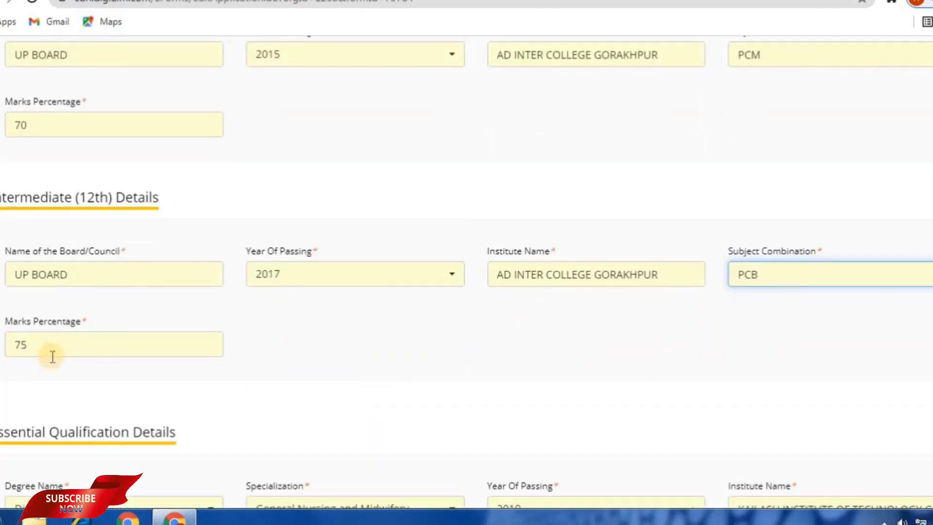
scroll(97, 340, "down", 4)
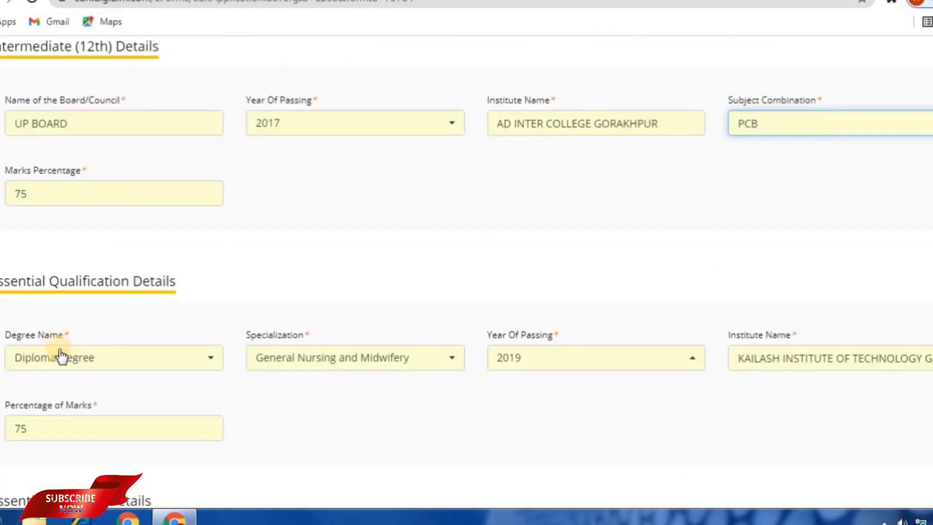
scroll(83, 359, "down", 2)
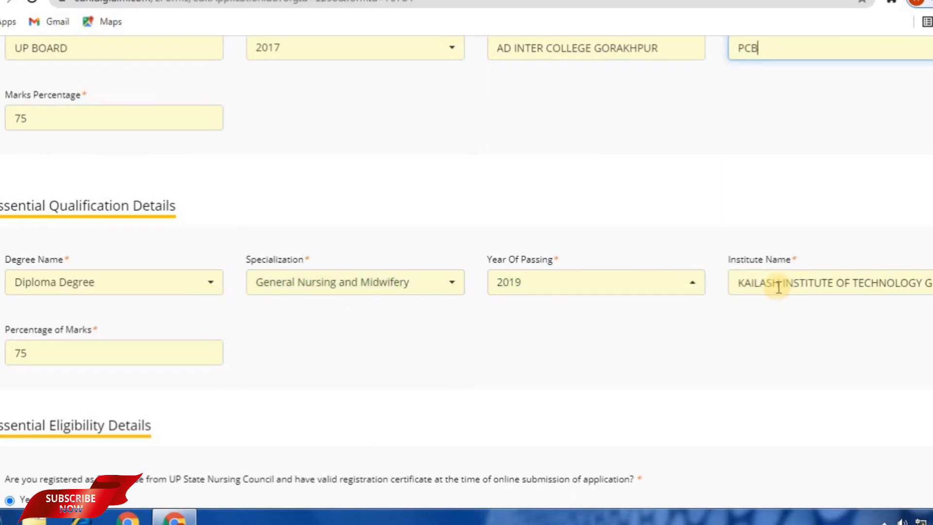
scroll(548, 310, "down", 3)
scroll(95, 297, "down", 1)
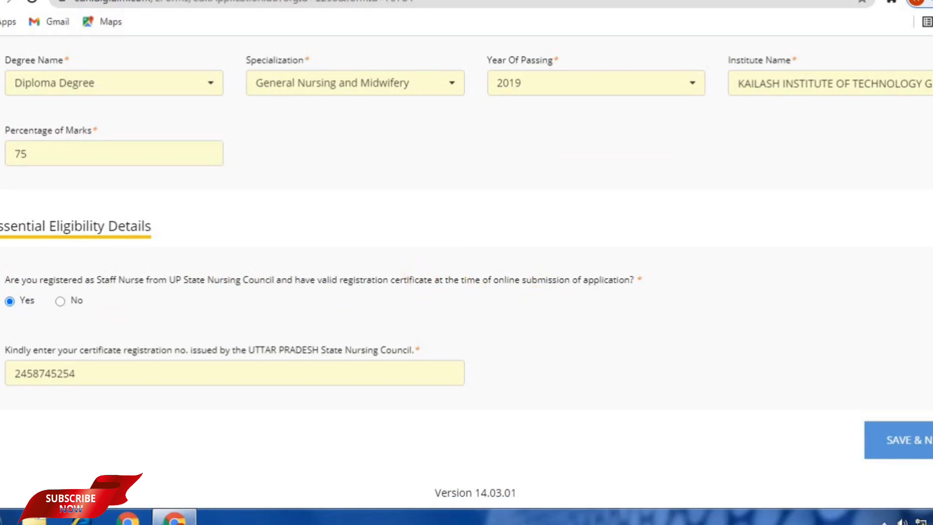
left_click(18, 306)
left_click(22, 306)
left_click(98, 375)
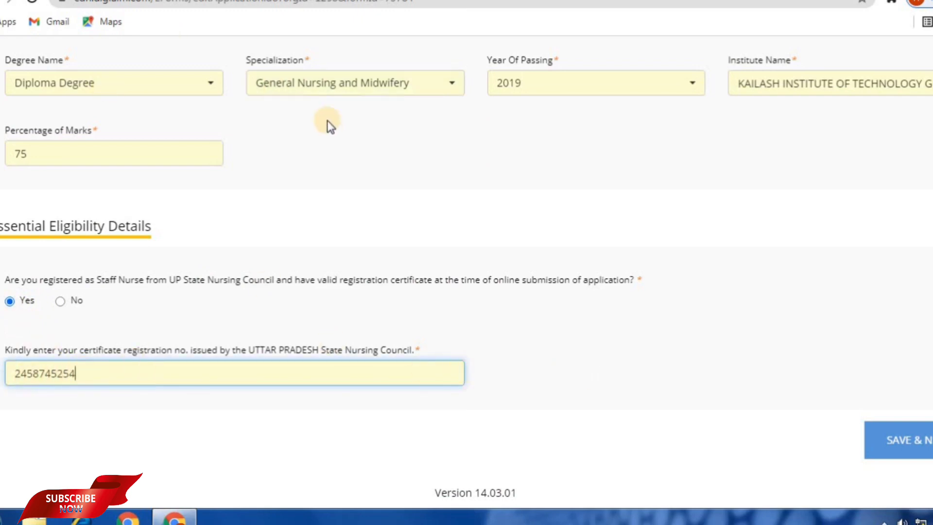
left_click(912, 448)
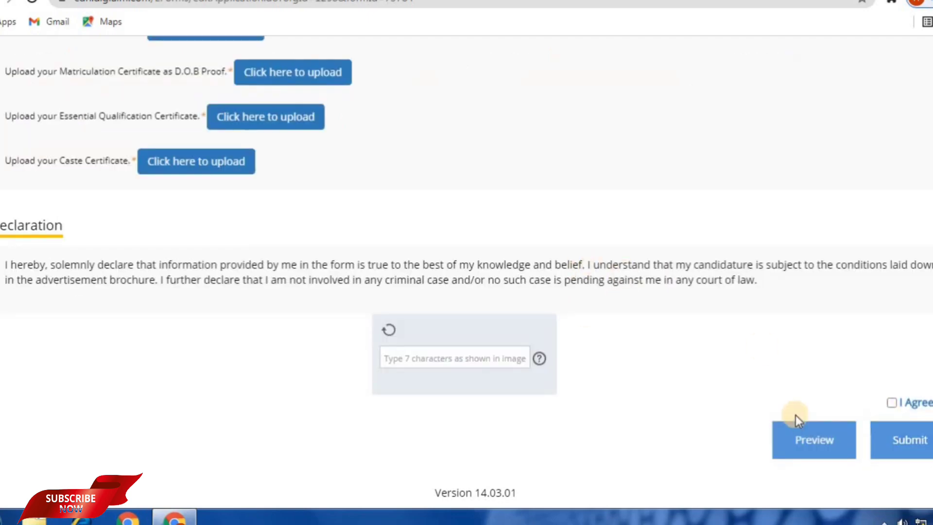
scroll(530, 338, "up", 6)
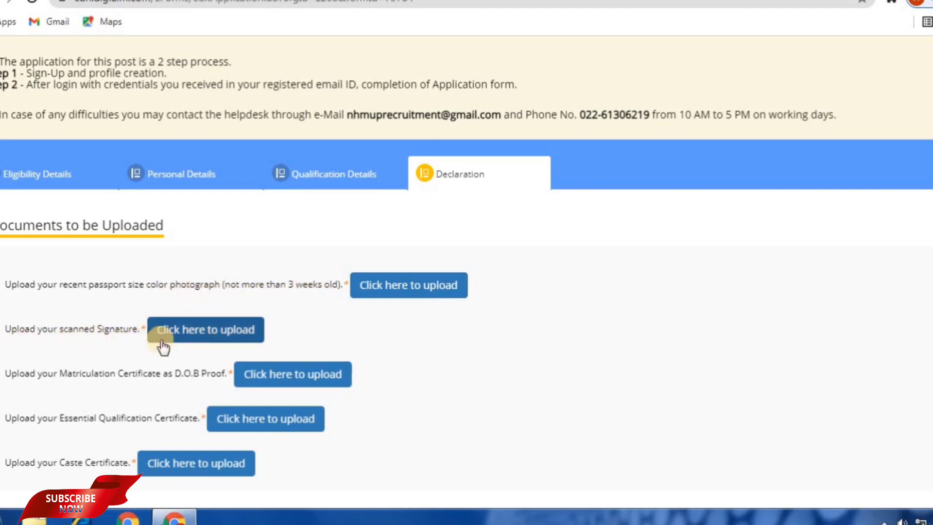
scroll(305, 322, "down", 2)
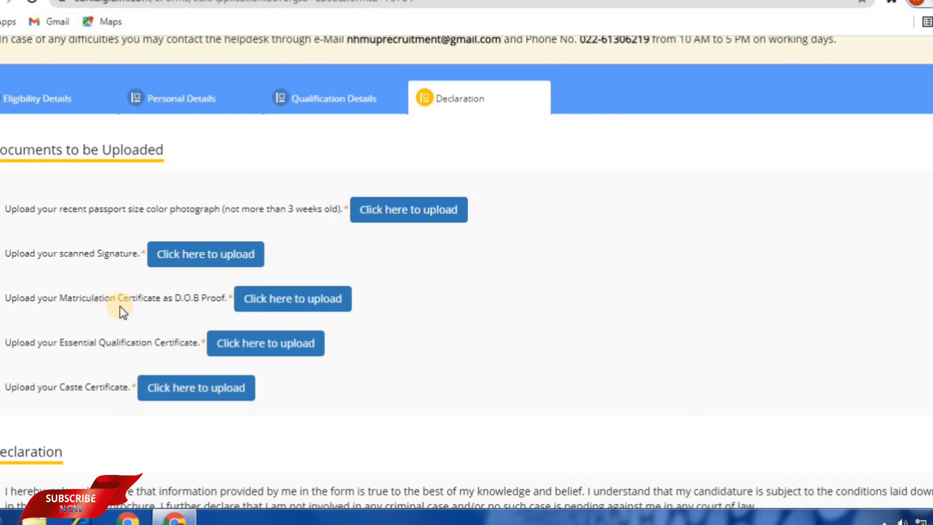
scroll(141, 237, "down", 2)
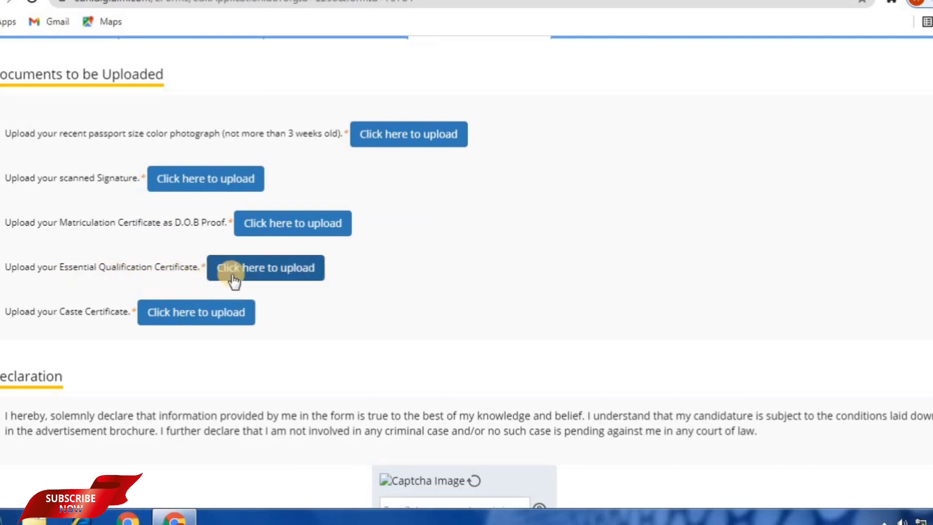
scroll(179, 273, "down", 2)
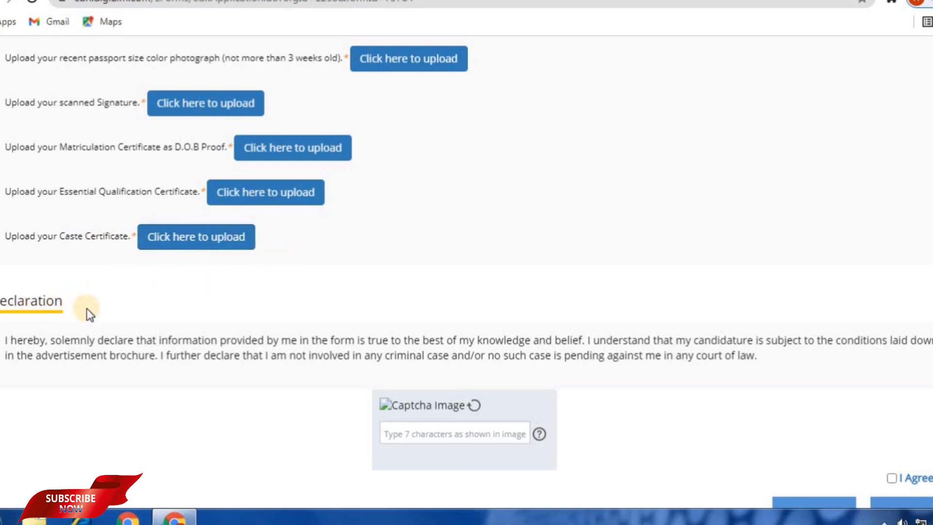
scroll(243, 313, "down", 2)
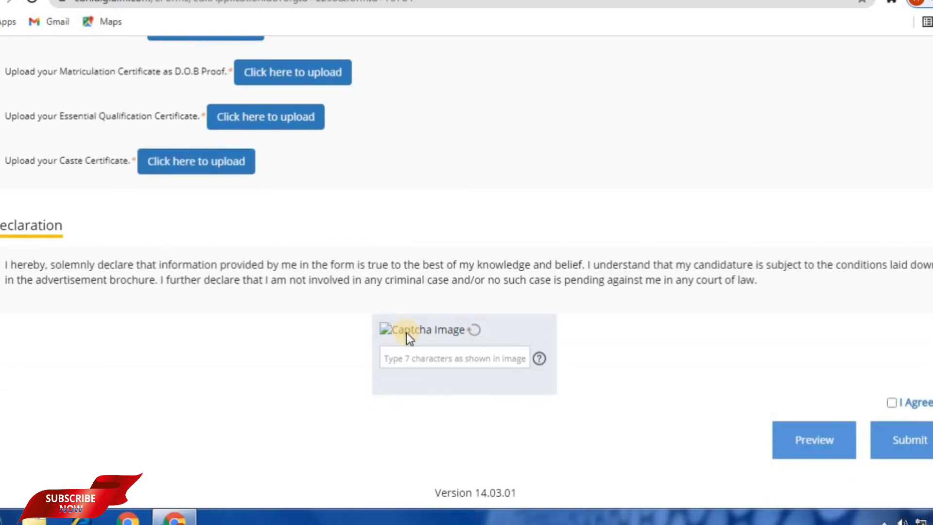
scroll(406, 313, "up", 5)
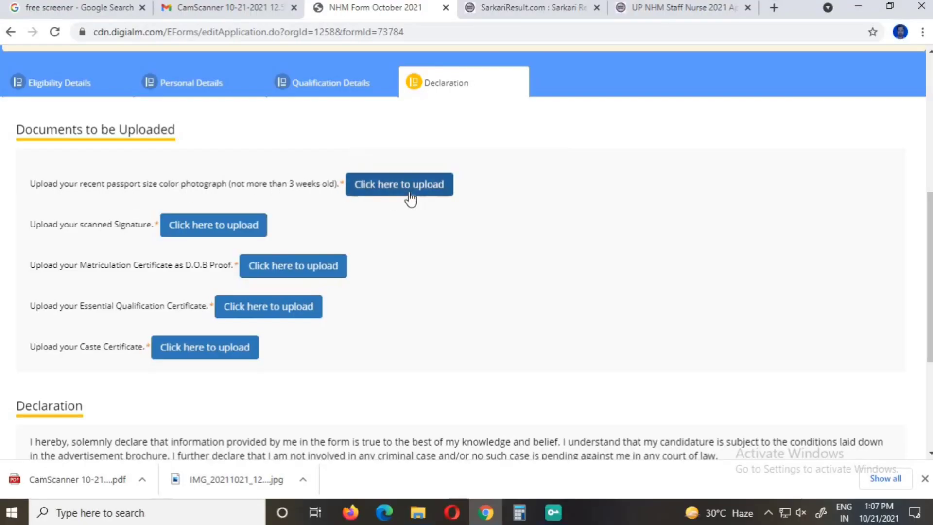
Upload the passport-size colour photograph file and return to the documents list.
left_click(389, 184)
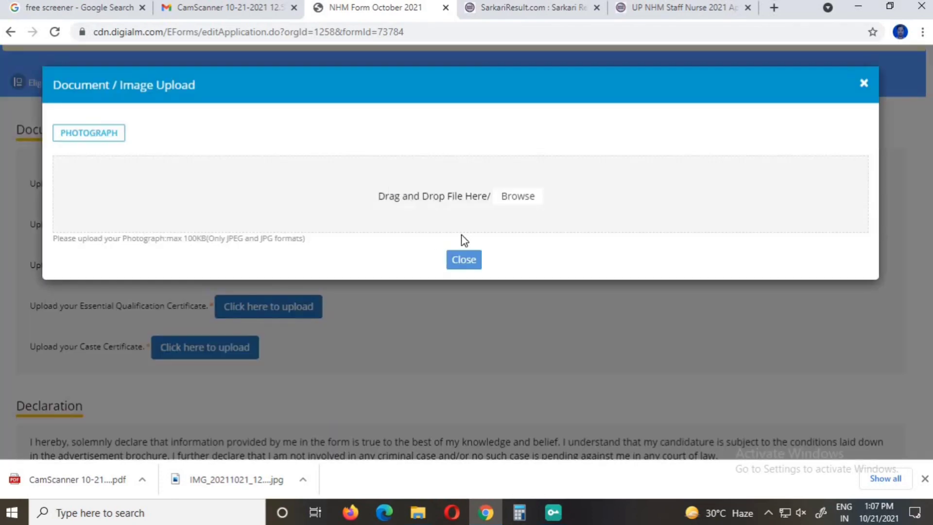
left_click(457, 265)
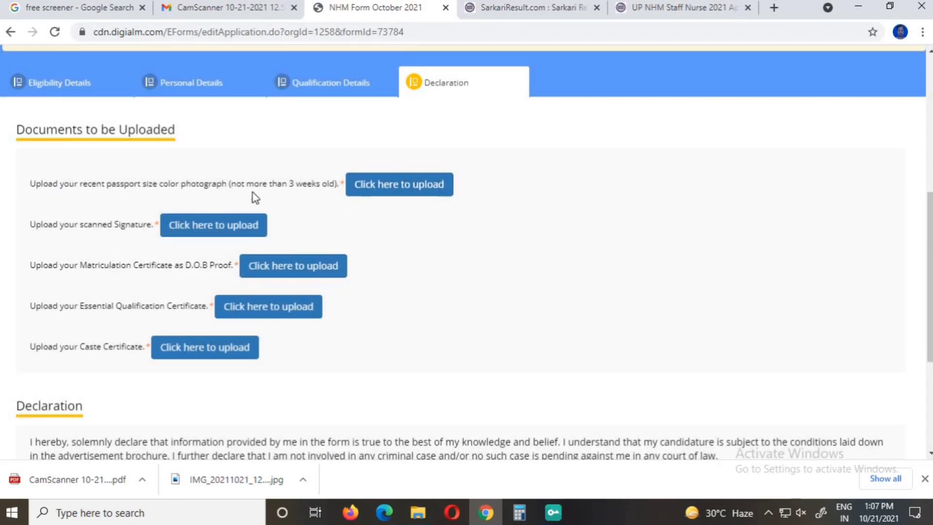
left_click(391, 186)
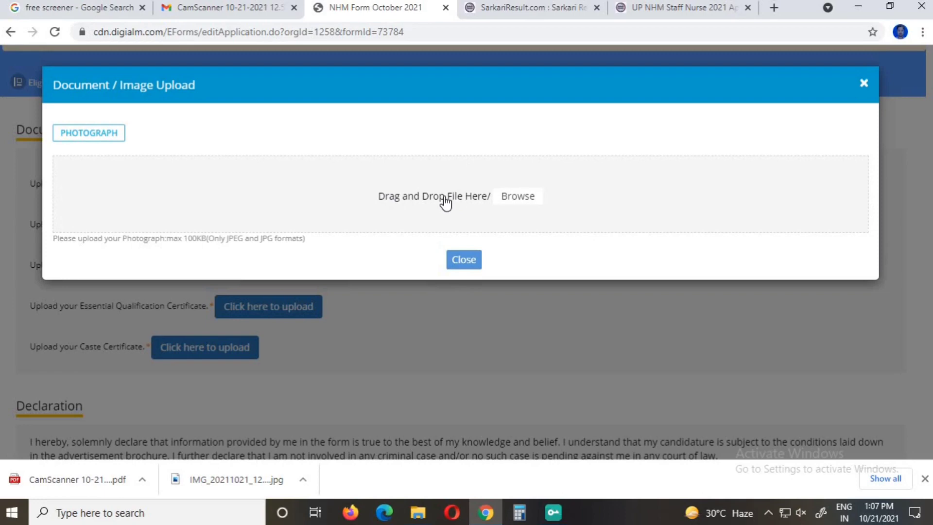
left_click(471, 195)
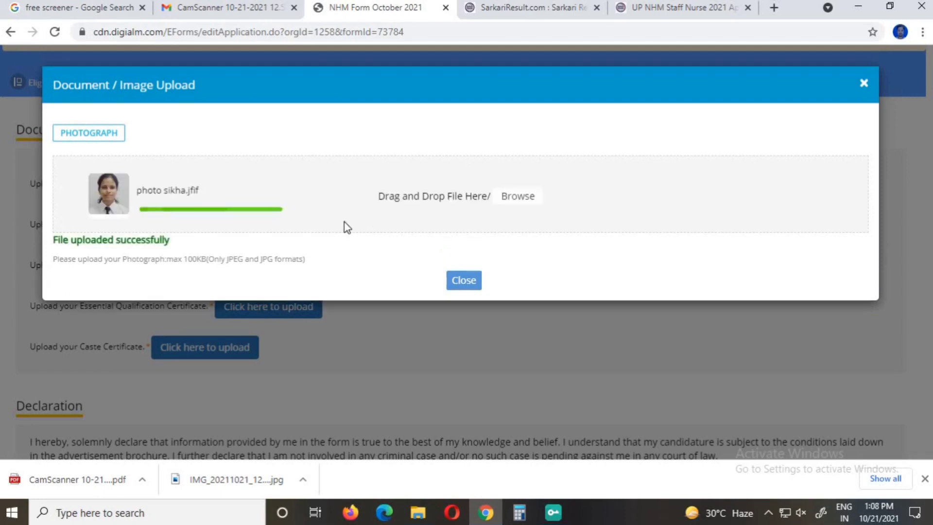
left_click(464, 282)
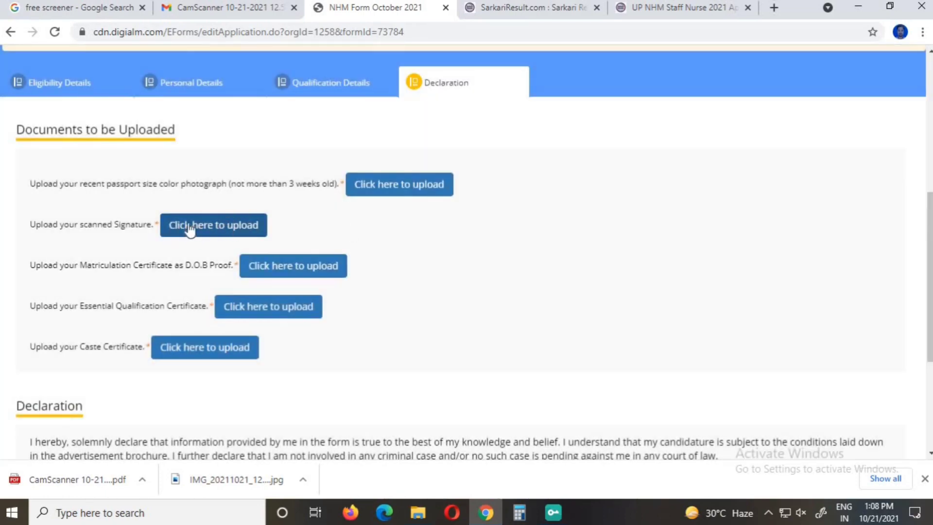
Upload the scanned signature JPG so all five required documents show Uploaded.
left_click(216, 226)
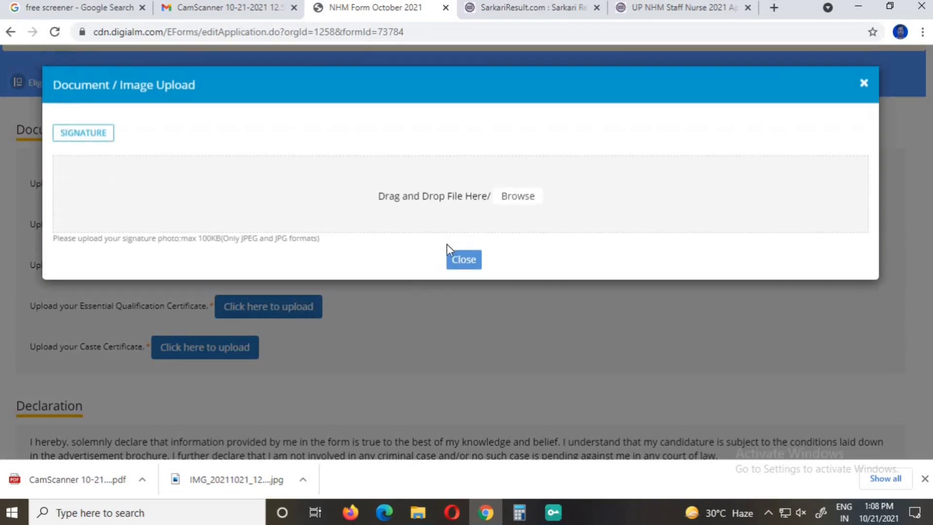
left_click(509, 199)
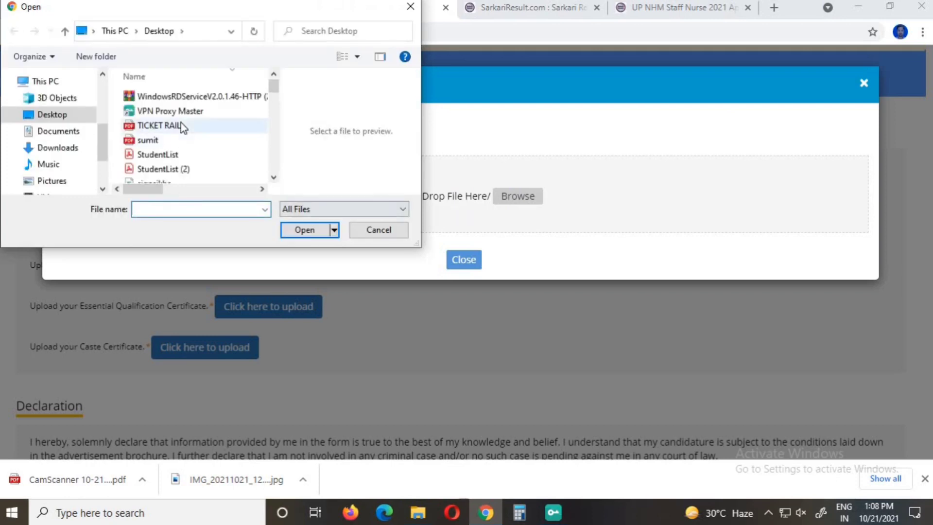
scroll(180, 123, "down", 6)
scroll(187, 128, "down", 5)
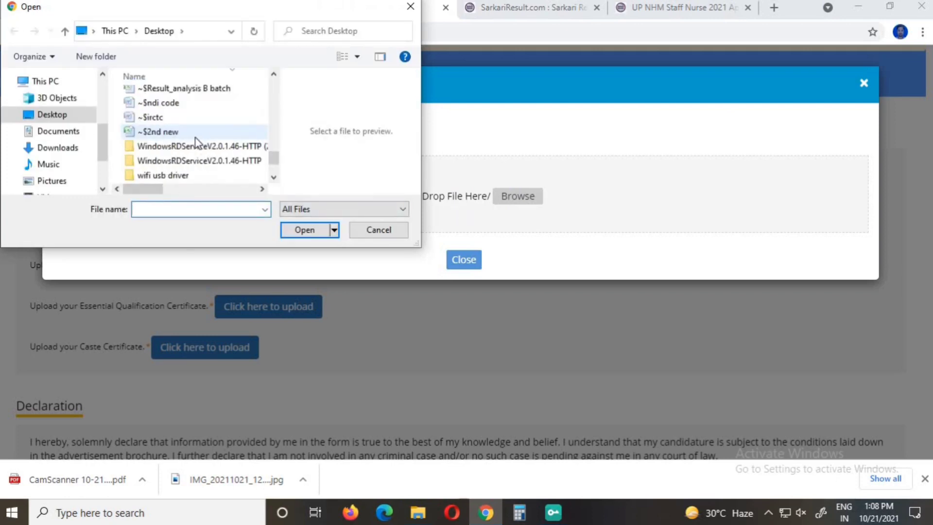
scroll(211, 170, "up", 5)
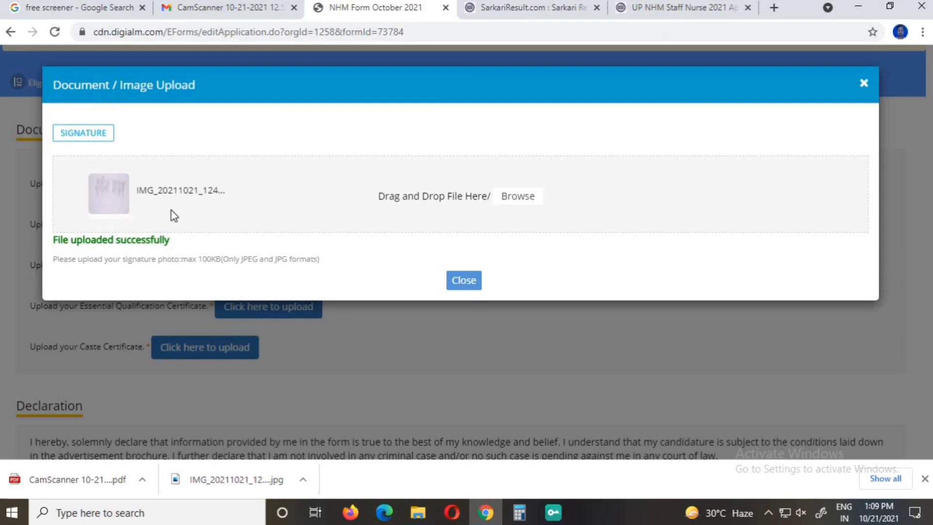
left_click(460, 284)
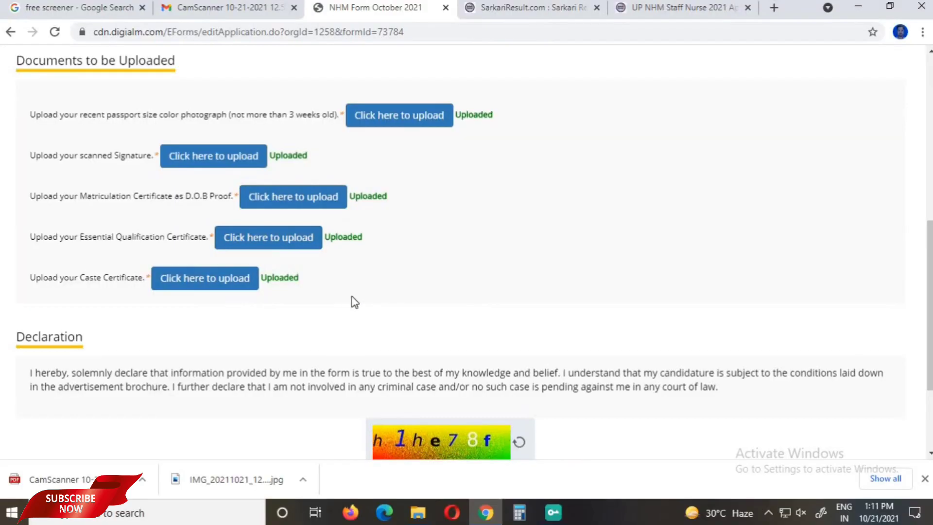
Enter captcha h1he78f and tick I Agree on the declaration.
scroll(351, 296, "up", 3)
scroll(433, 262, "down", 4)
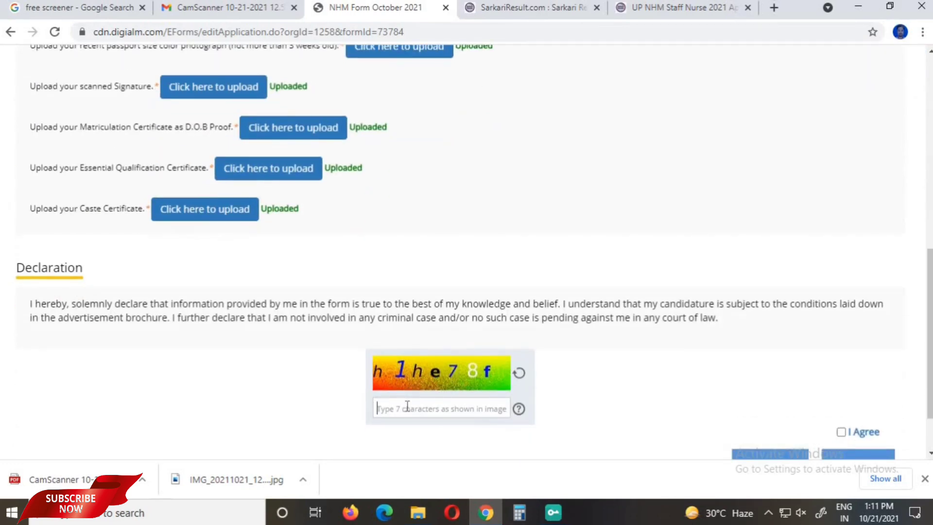
type("H")
key("BackSpace")
type("h1")
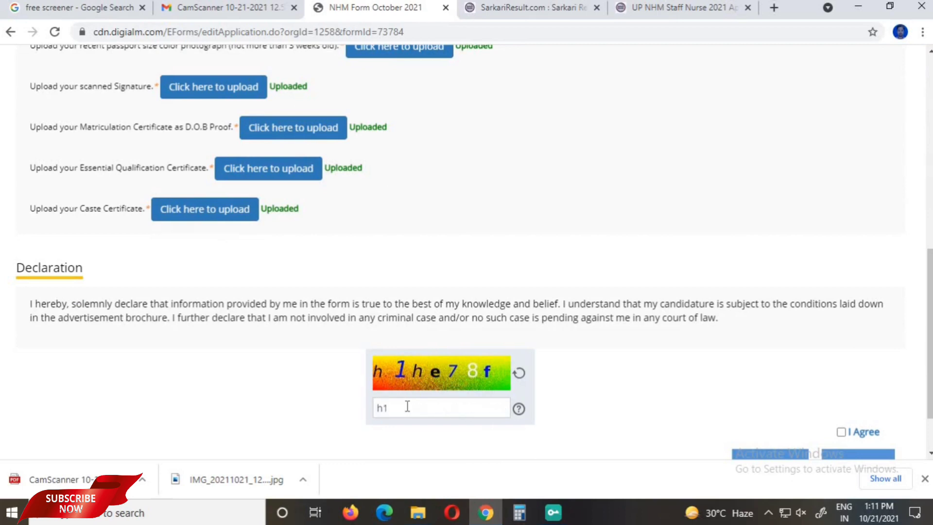
type("he78f")
scroll(557, 300, "down", 1)
scroll(516, 108, "up", 3)
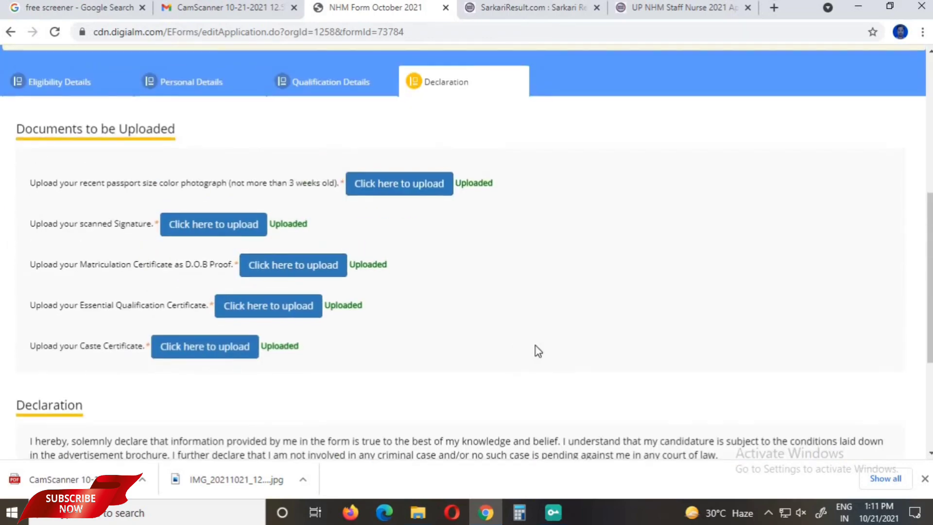
scroll(535, 350, "down", 3)
left_click(841, 363)
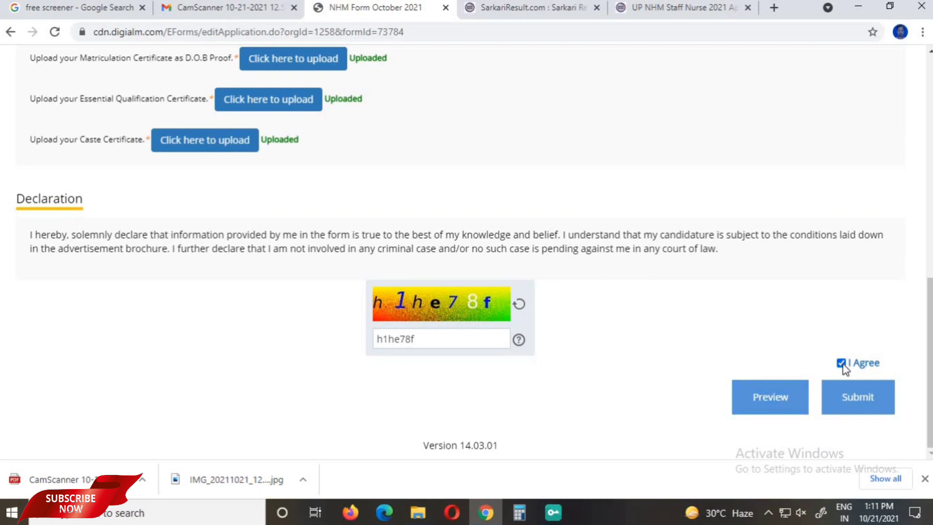
left_click(777, 397)
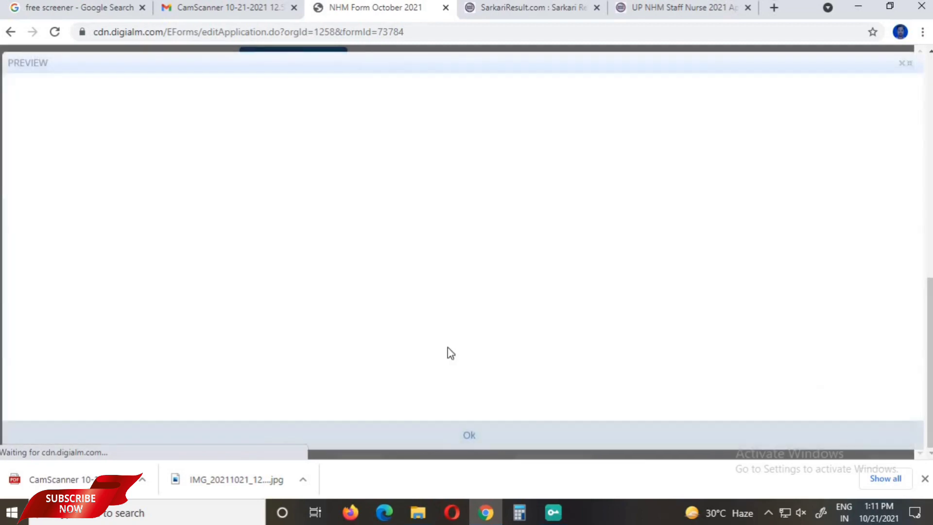
scroll(389, 291, "down", 6)
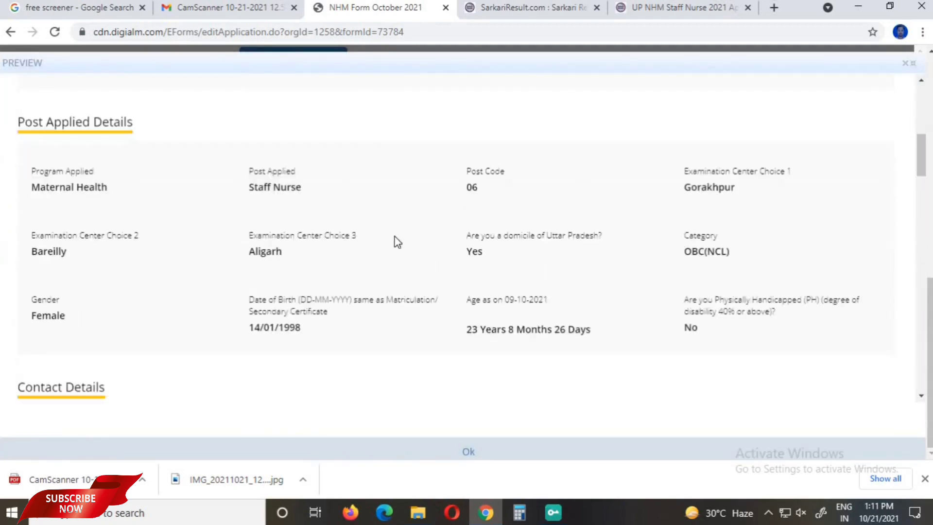
scroll(397, 241, "down", 15)
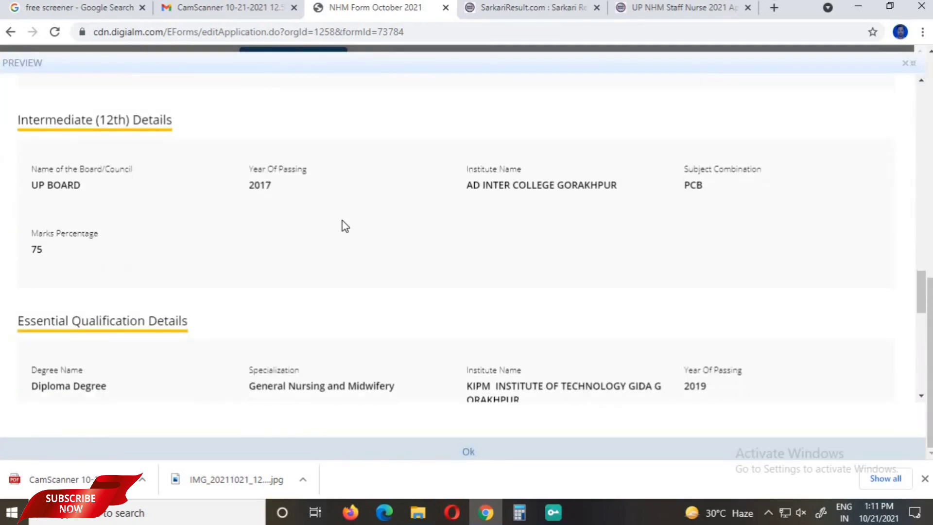
scroll(342, 226, "down", 10)
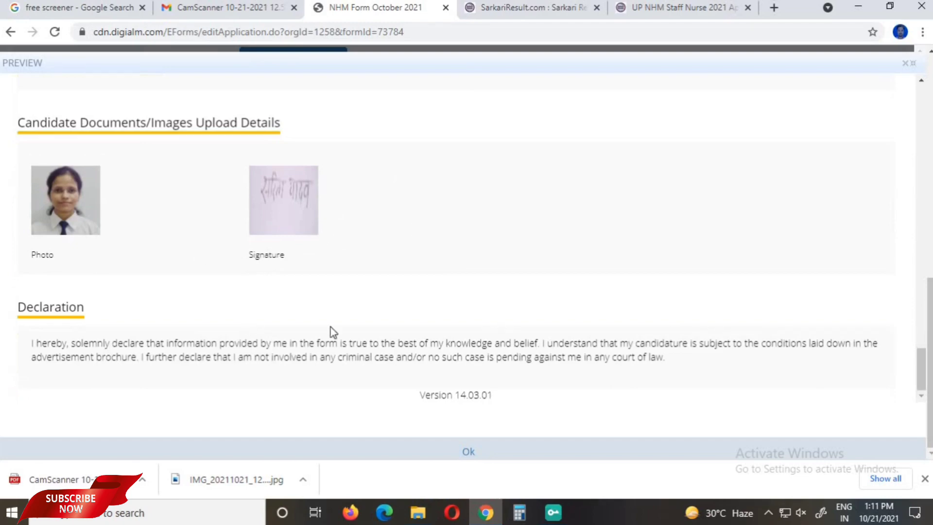
left_click(468, 453)
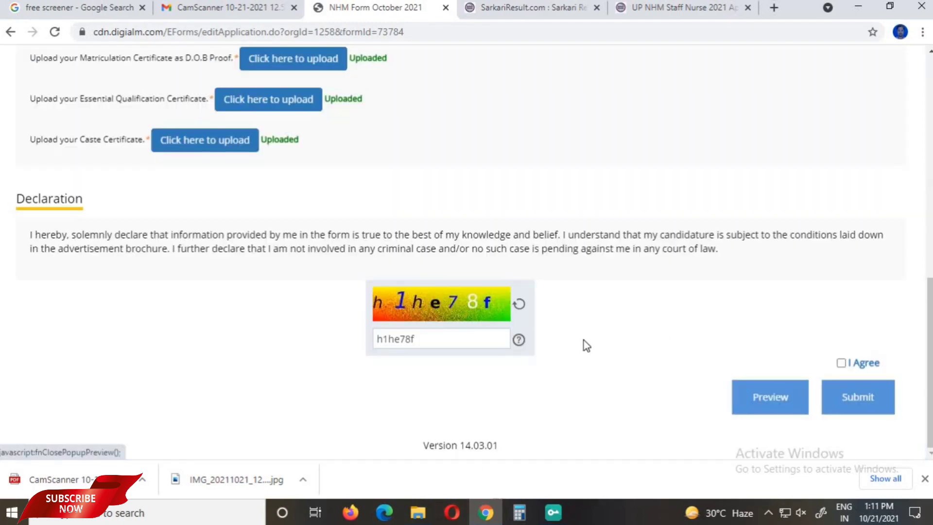
Re-tick I Agree, submit the Staff Nurse application, and confirm the submission.
left_click(841, 363)
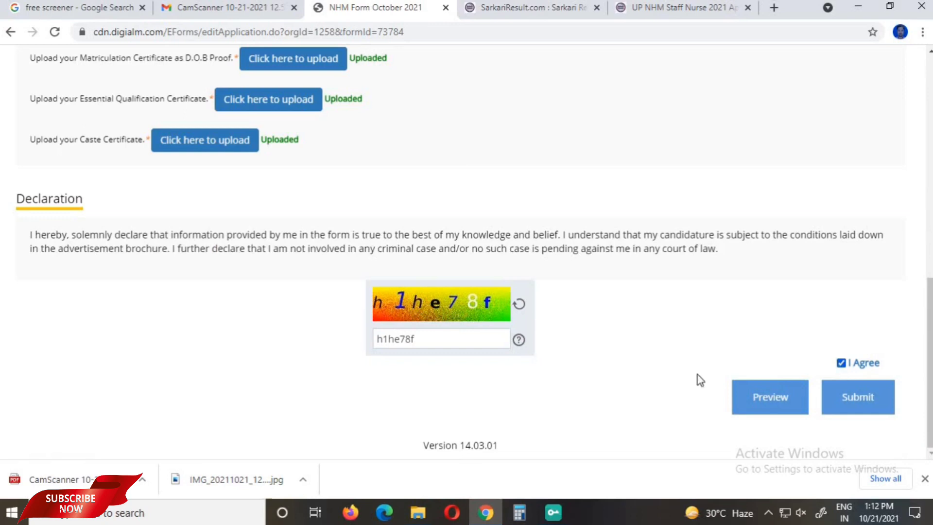
left_click(858, 401)
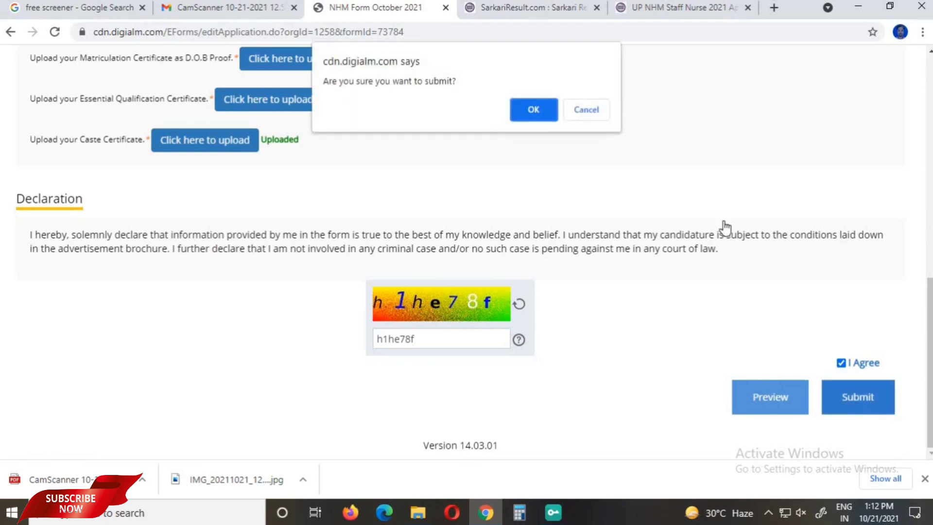
left_click(534, 110)
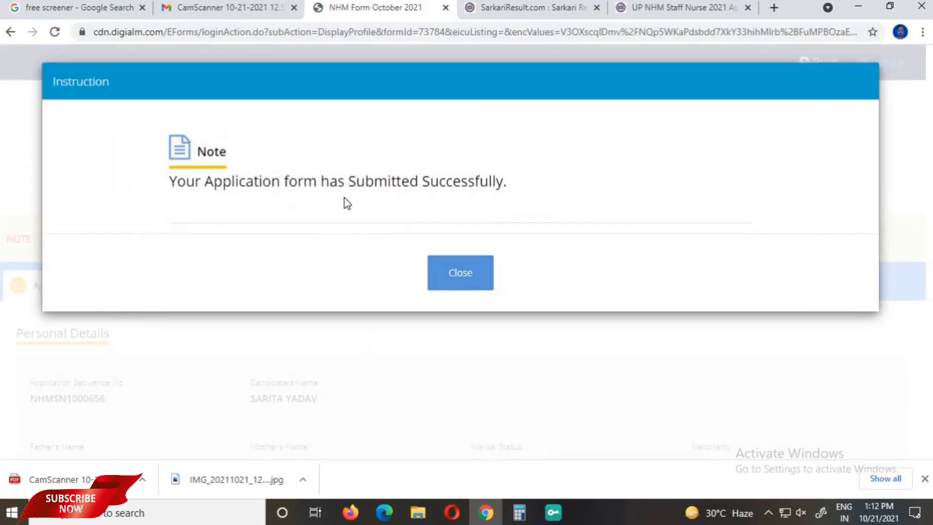
Close the submission success note and review the submitted Applicant Details page.
left_click(479, 275)
scroll(503, 298, "down", 15)
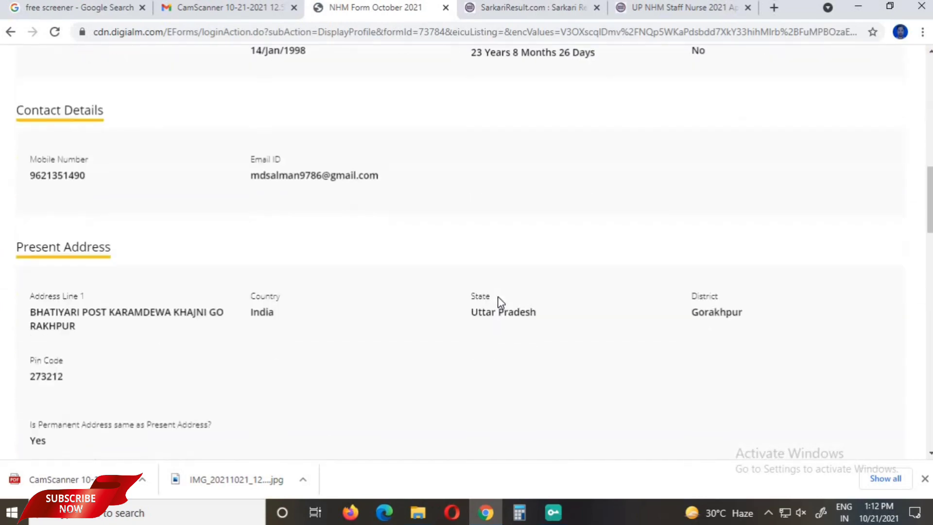
scroll(498, 298, "up", 15)
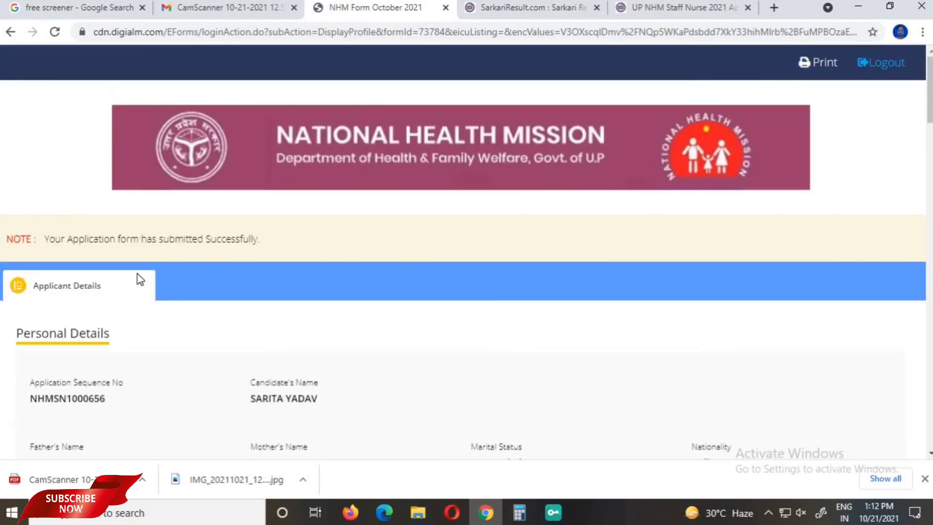
scroll(514, 320, "down", 10)
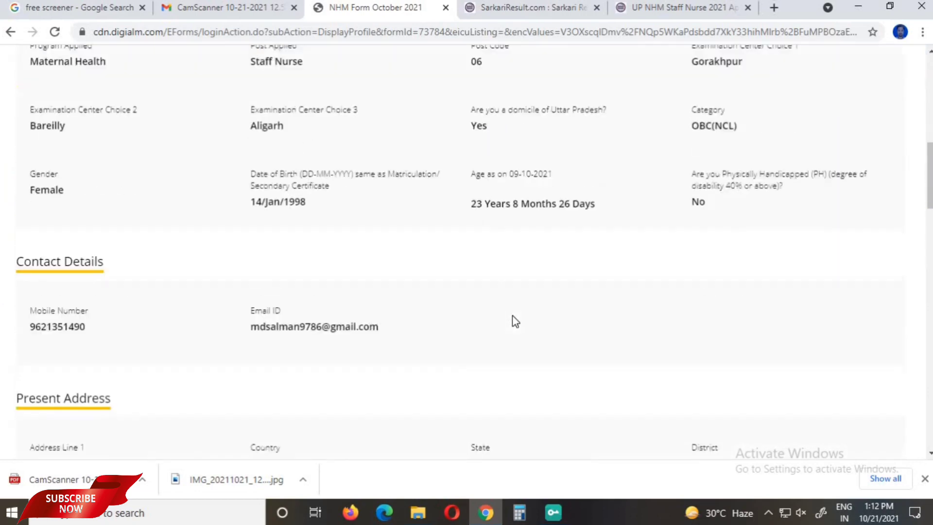
scroll(515, 321, "up", 5)
scroll(527, 324, "up", 6)
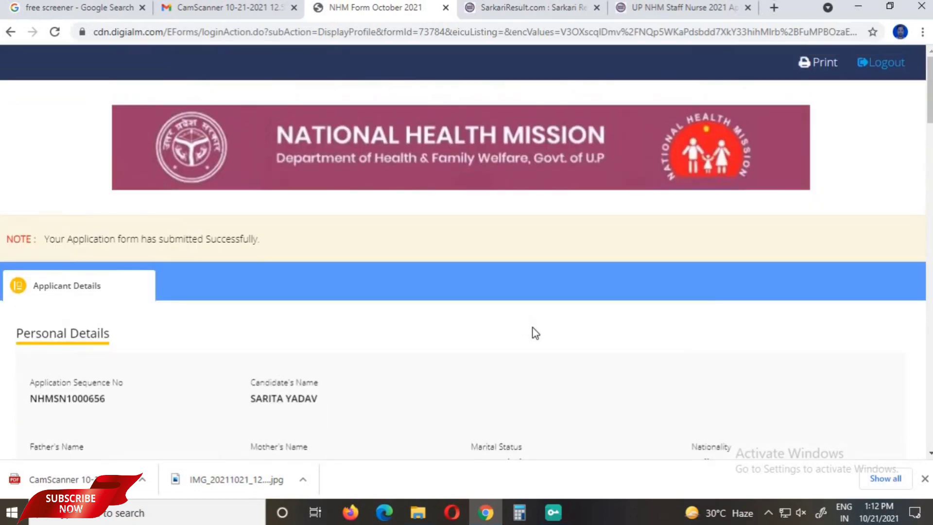